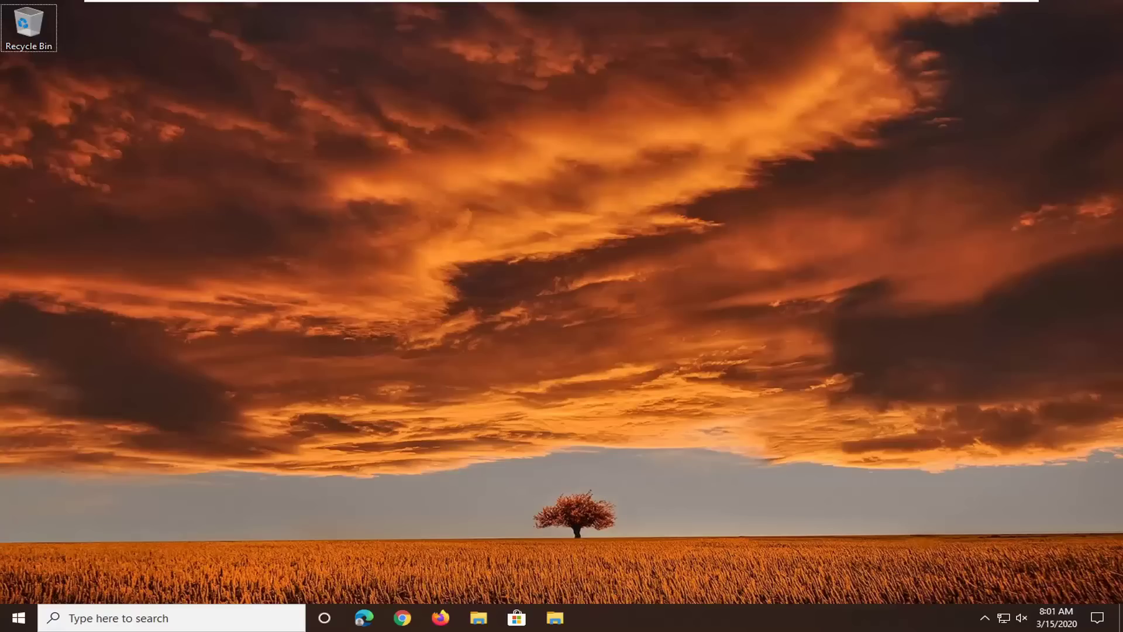
Search the Start menu for regedit and launch Registry Editor as administrator.
click(17, 618)
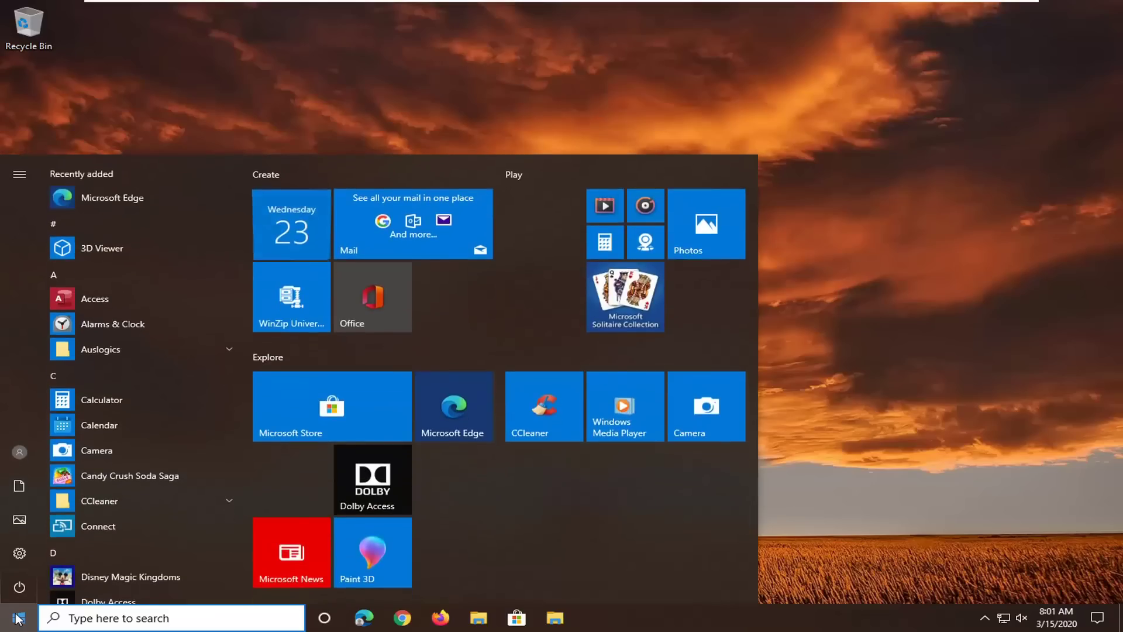
text(regedit)
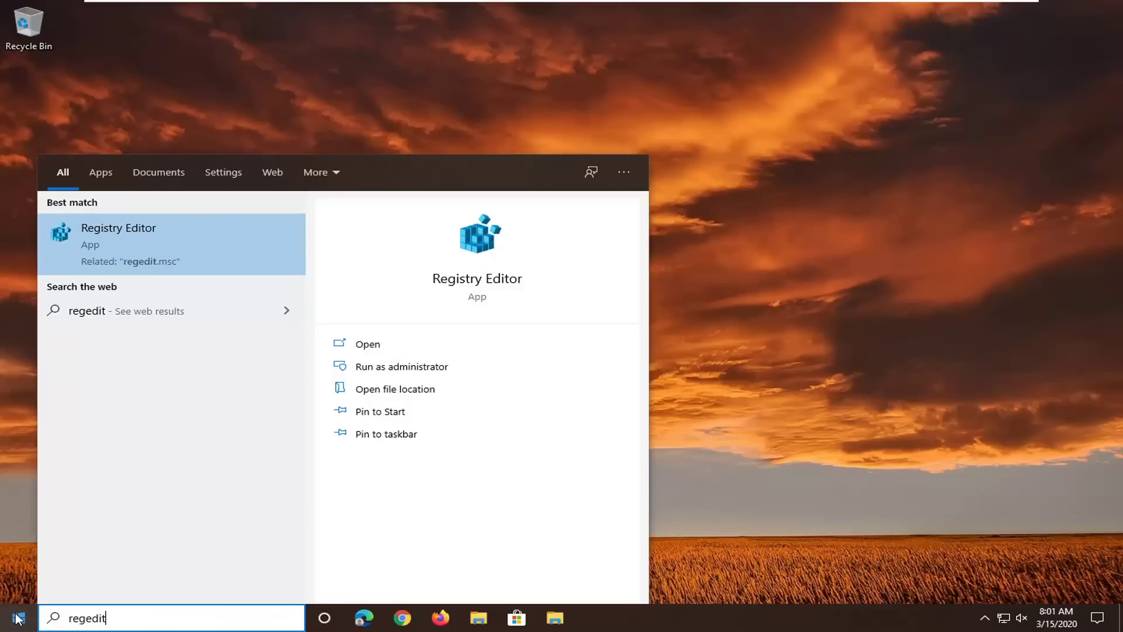
right_click(131, 252)
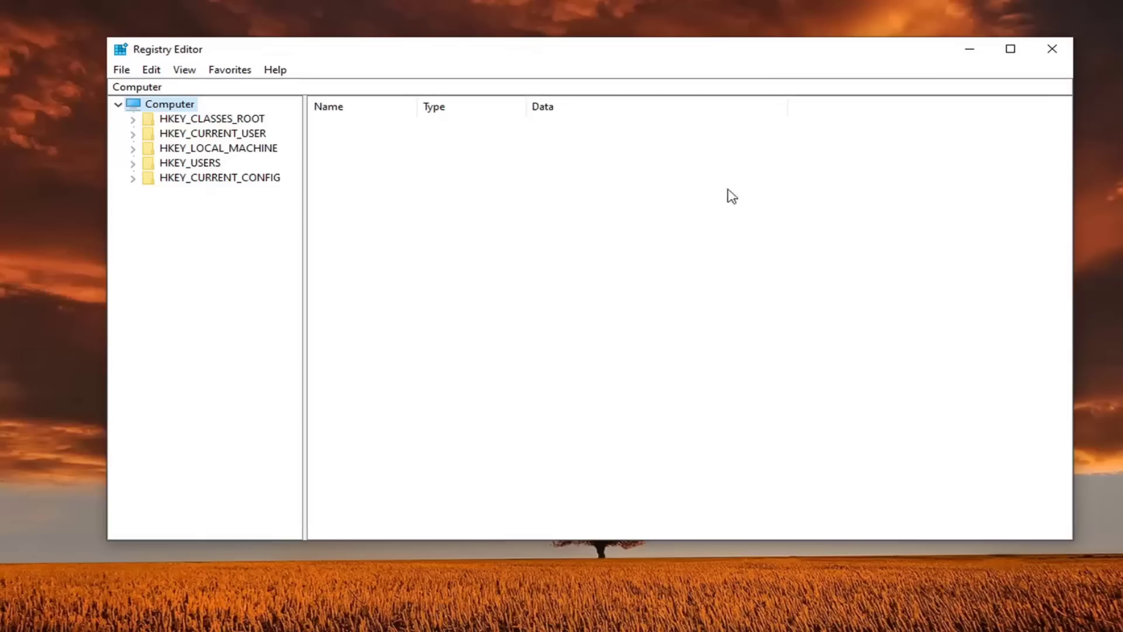
click(123, 71)
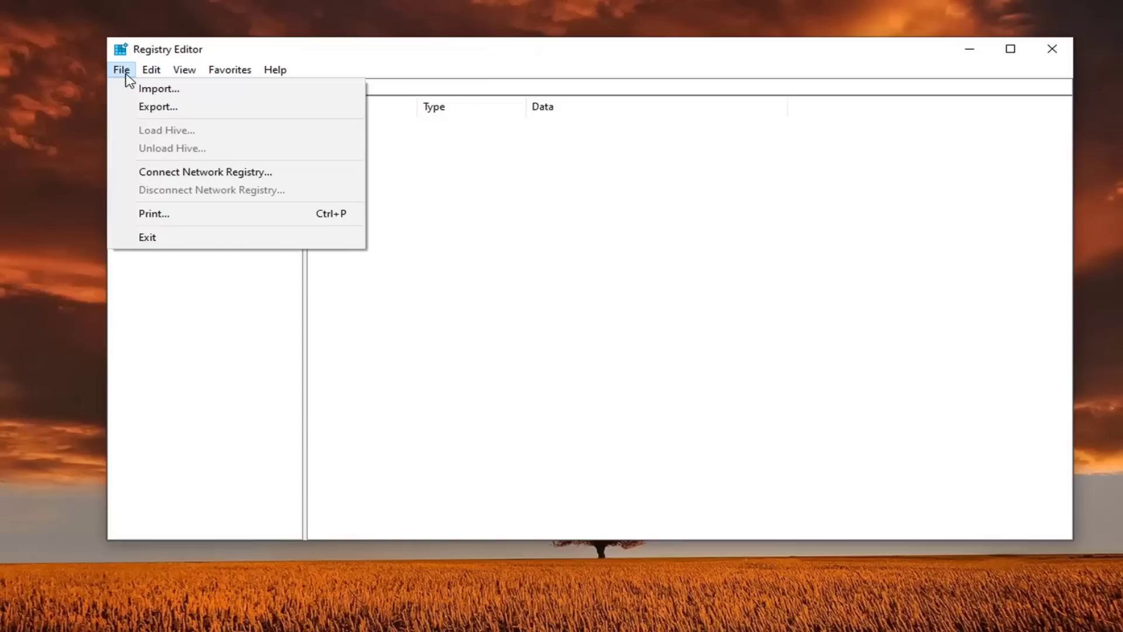
click(145, 106)
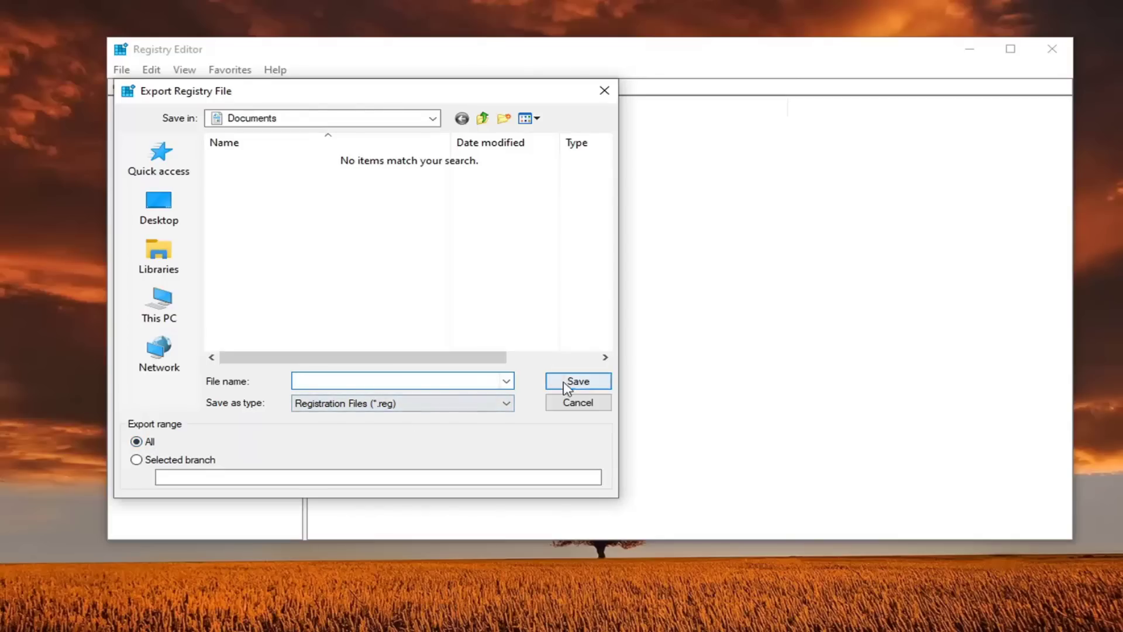
click(577, 408)
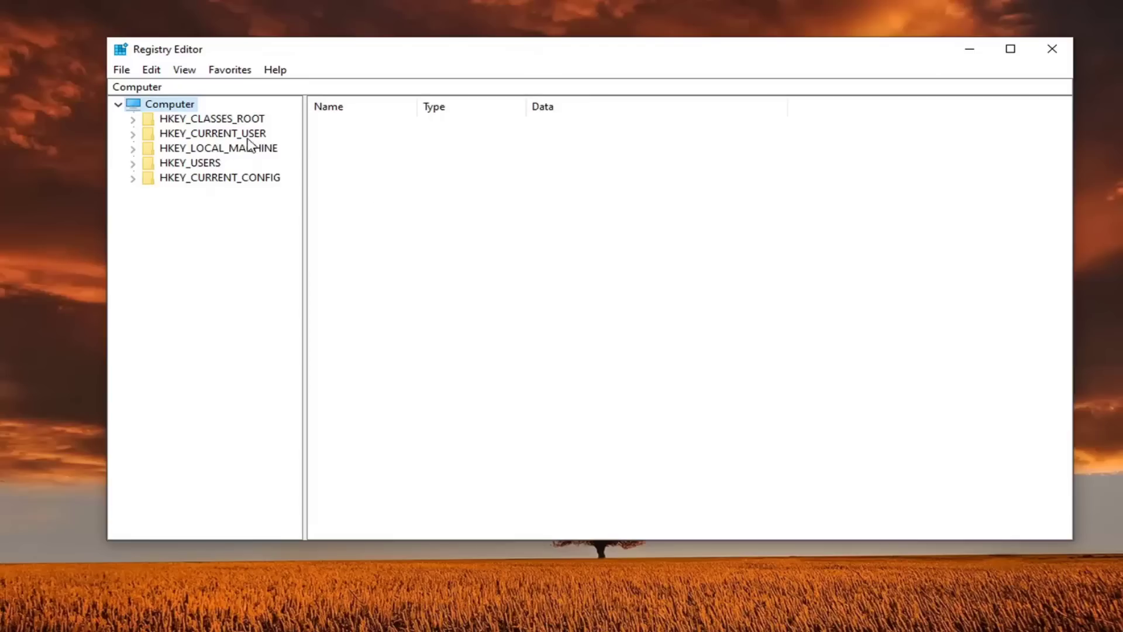
Expand HKEY_LOCAL_MACHINE > SYSTEM > CurrentControlSet > Services, widen the tree, and scroll toward NlaSvc.
click(228, 152)
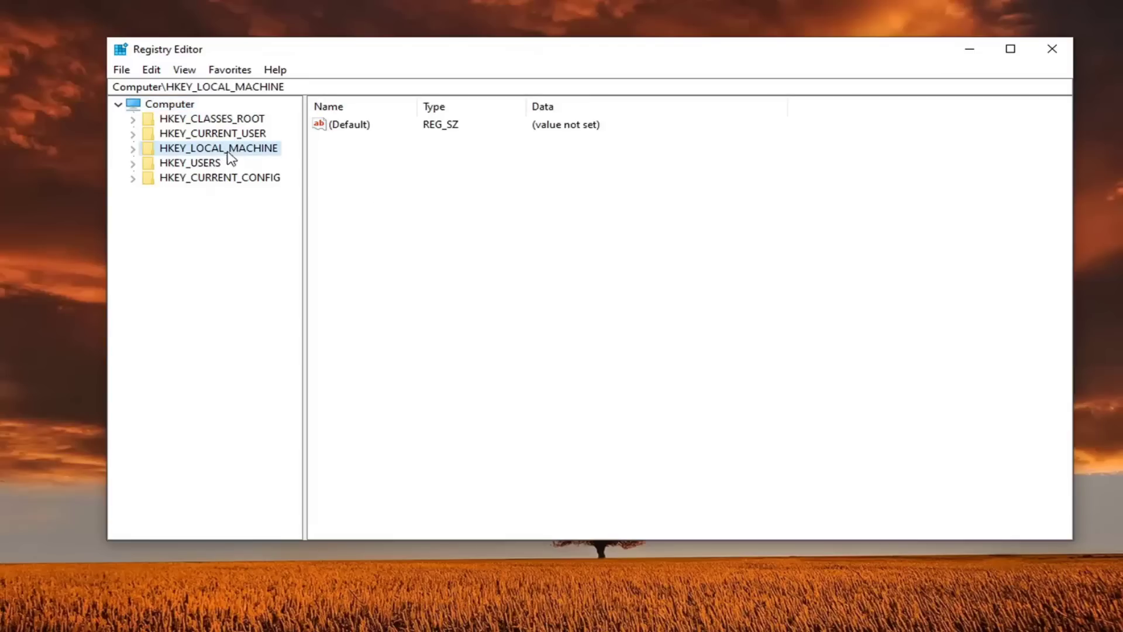
double_click(234, 153)
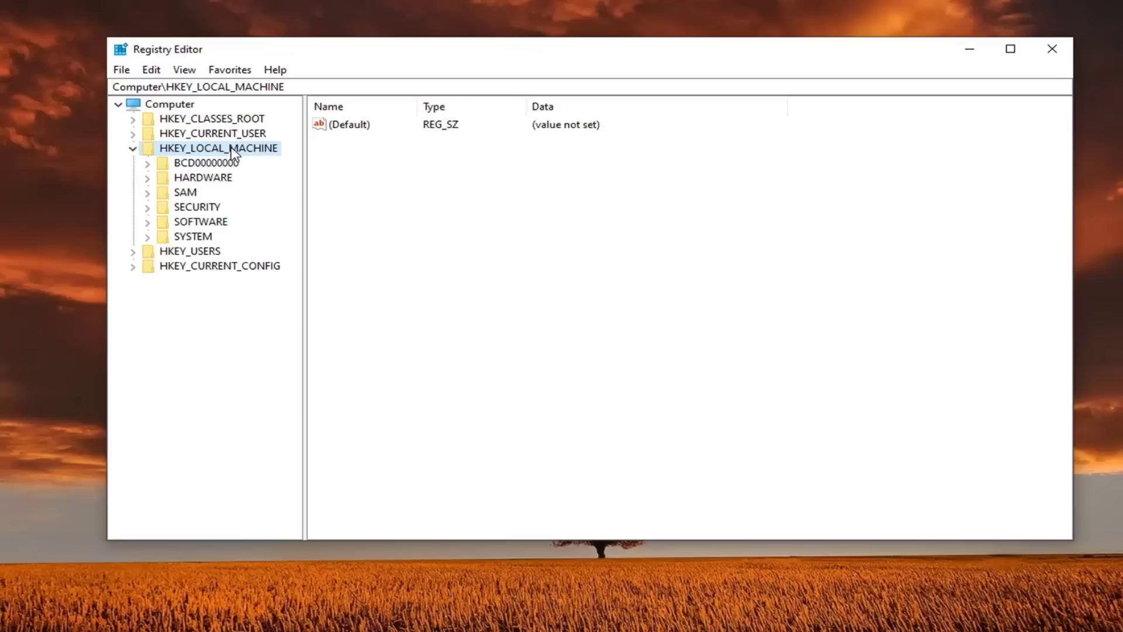
double_click(193, 237)
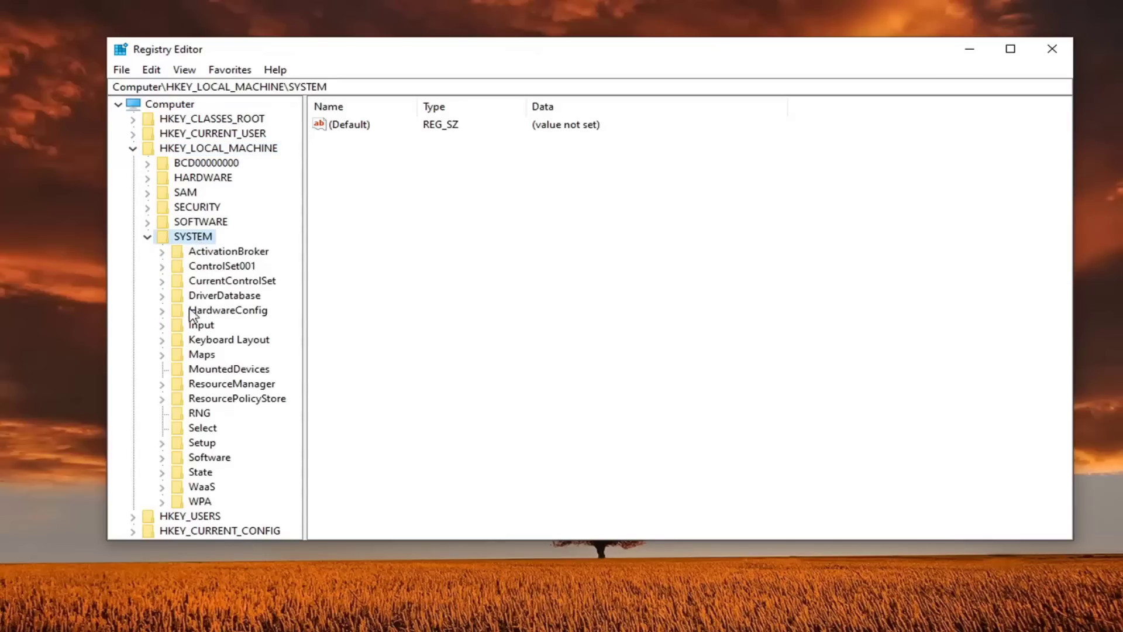
double_click(218, 281)
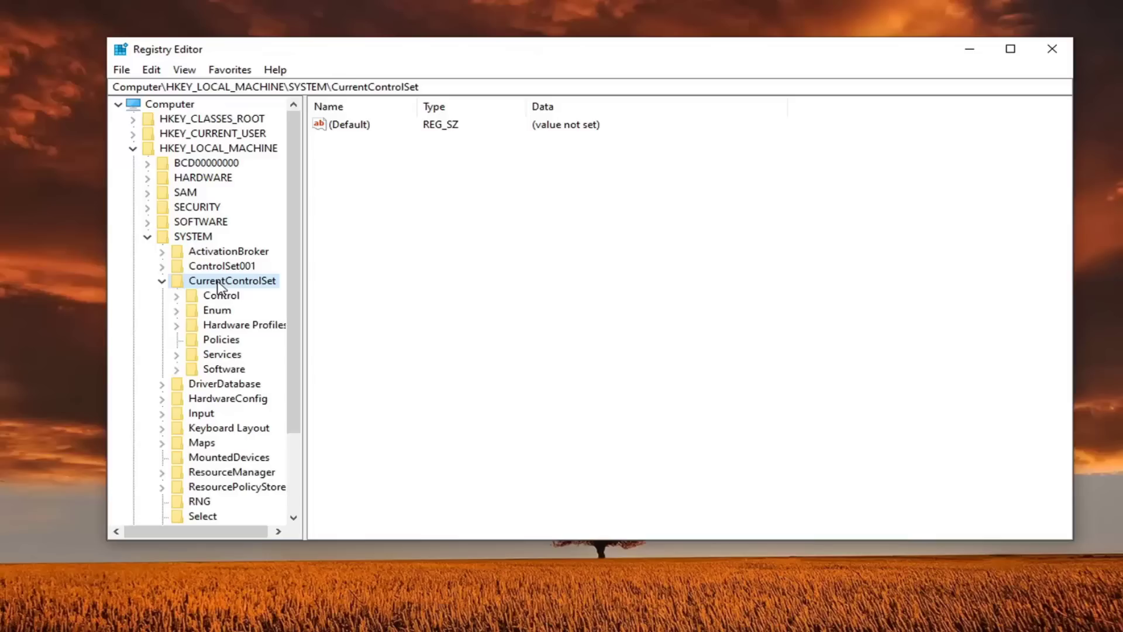
double_click(208, 355)
drag(304, 323, 400, 316)
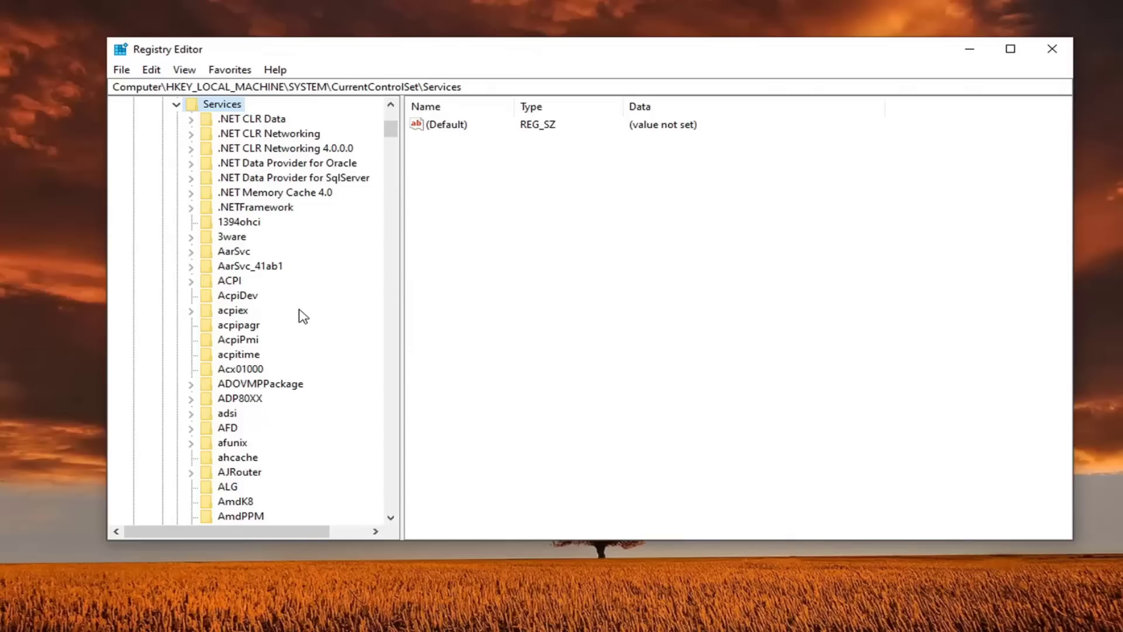
scroll(302, 316, down, 20)
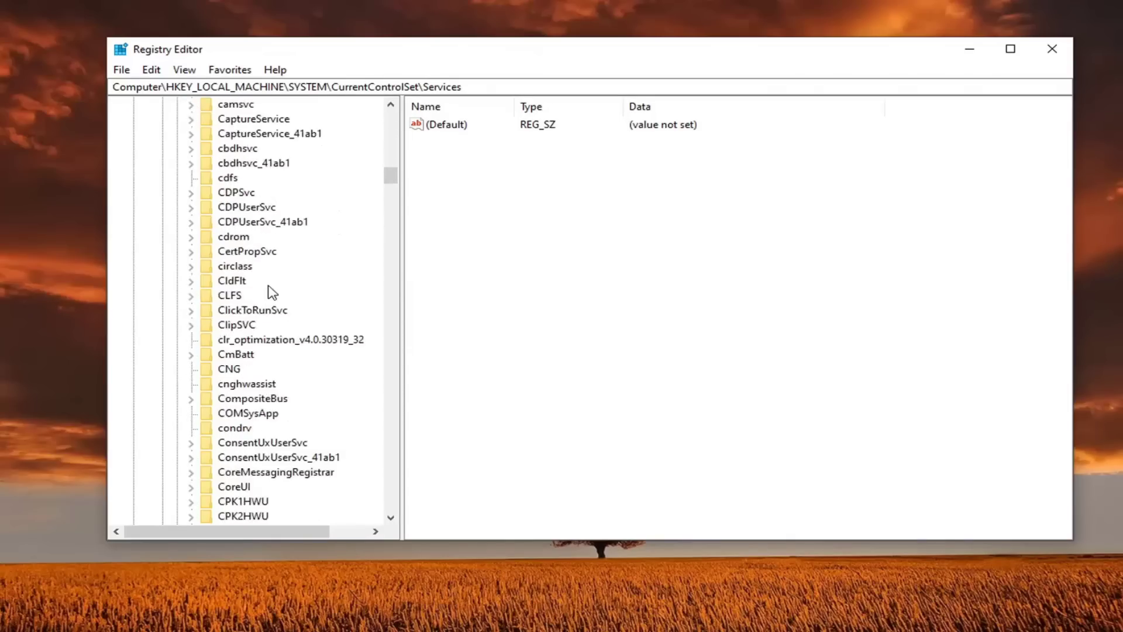
scroll(266, 288, down, 20)
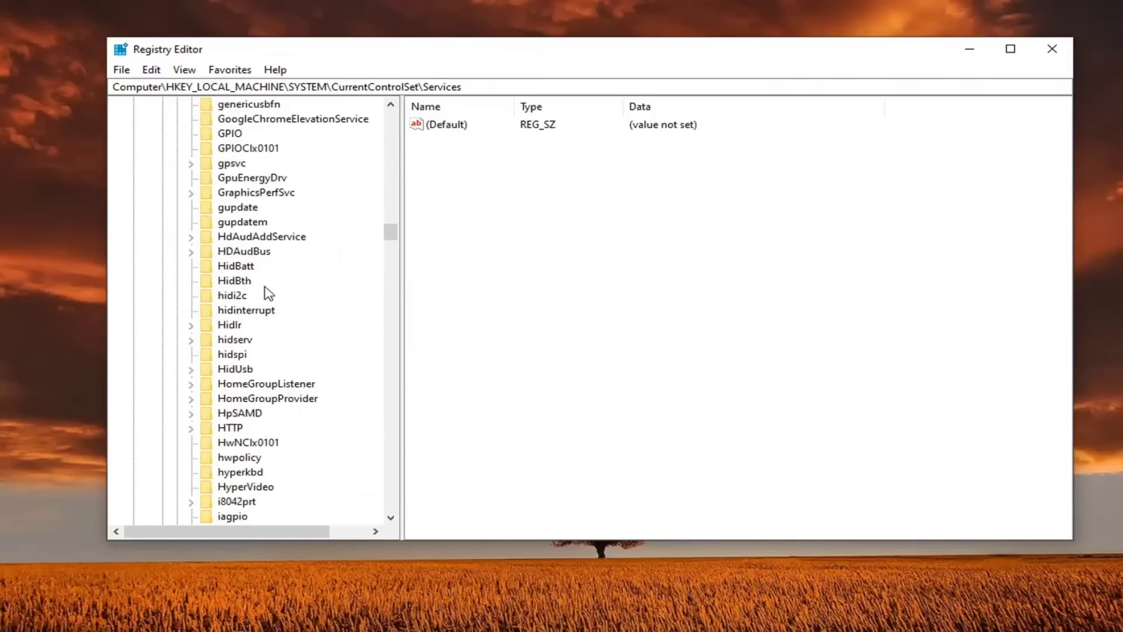
scroll(267, 295, down, 20)
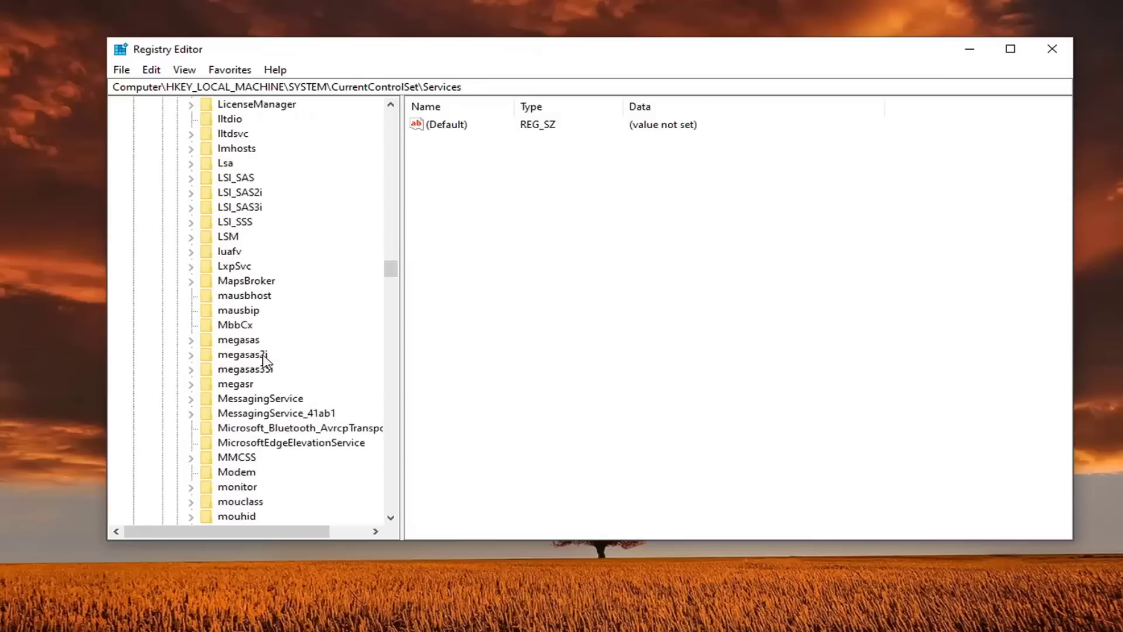
scroll(264, 356, down, 9)
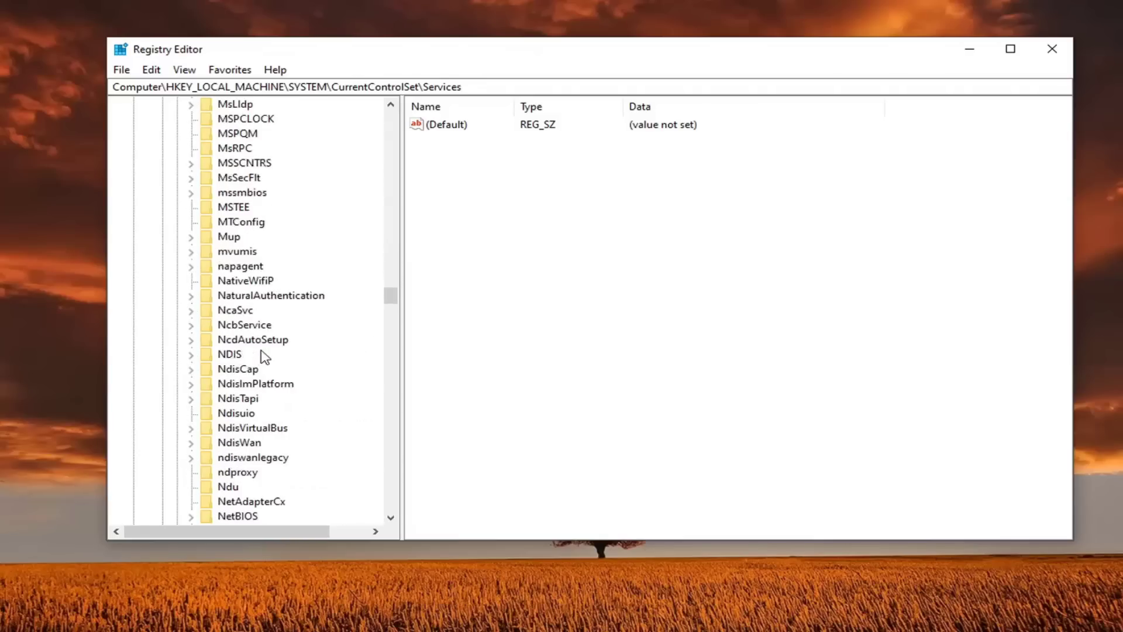
scroll(264, 356, down, 5)
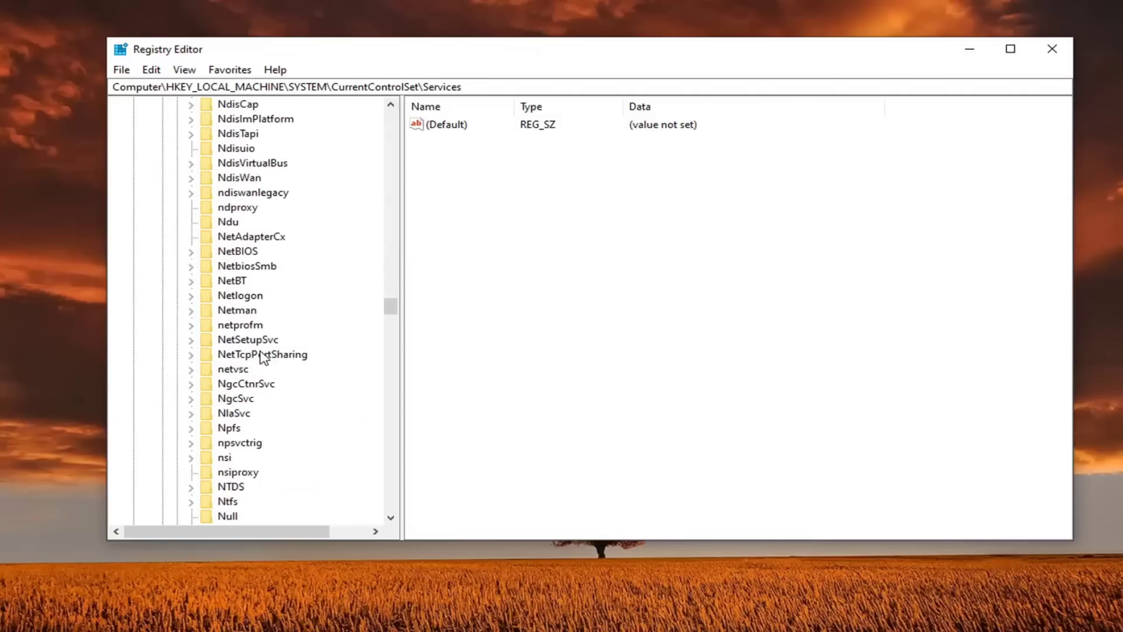
Open NlaSvc\Parameters\Internet, widen the Name column, and select EnableActiveProbing.
click(234, 414)
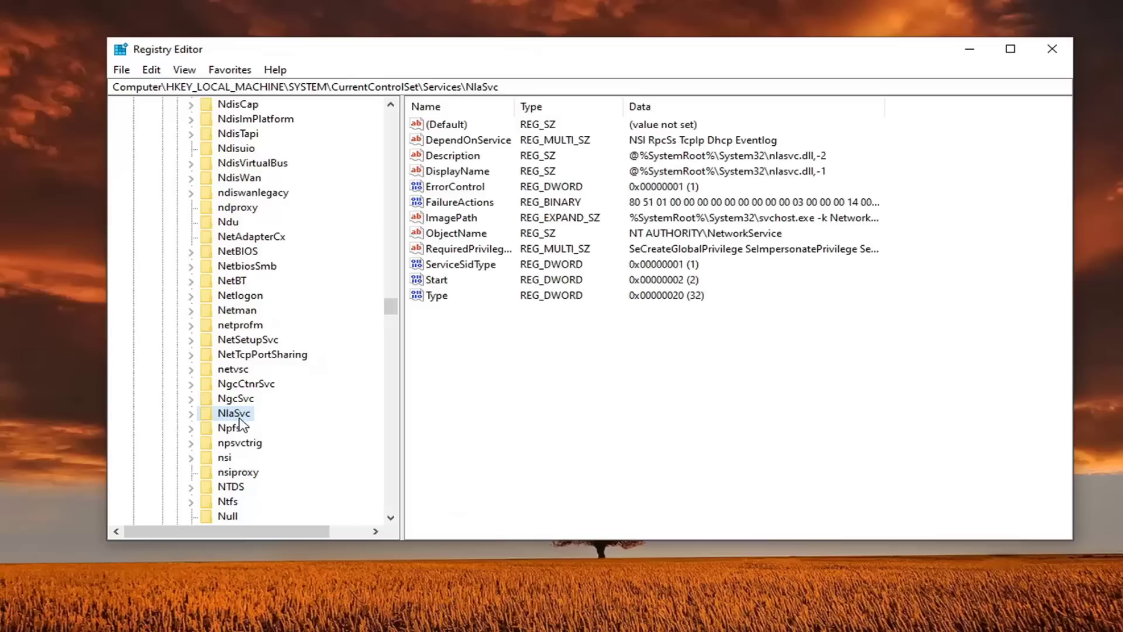
click(190, 415)
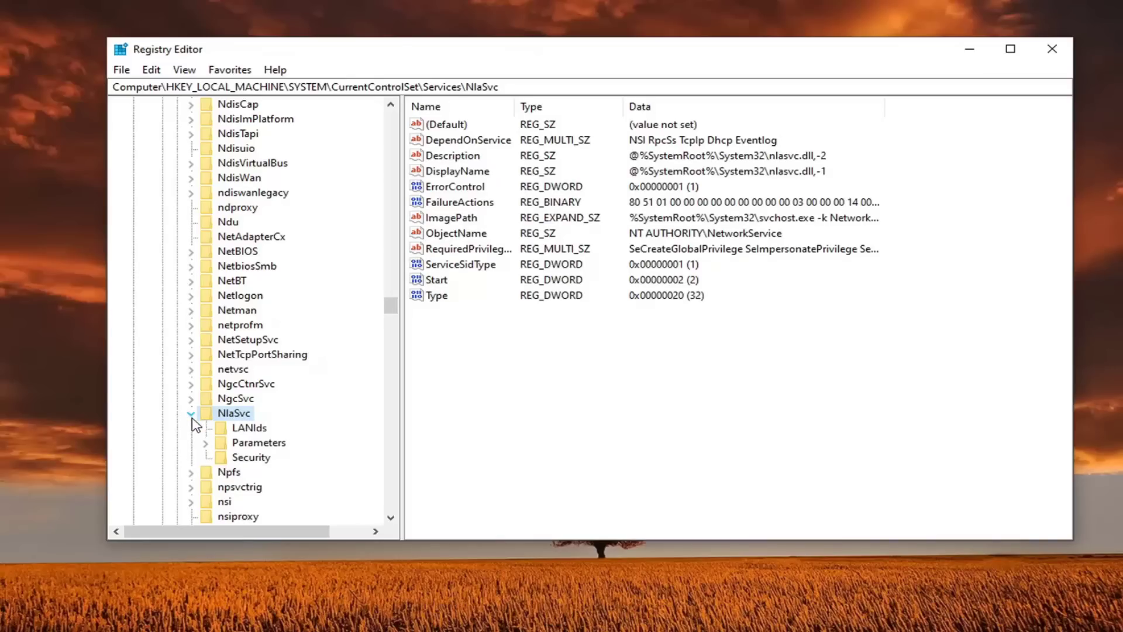
click(208, 445)
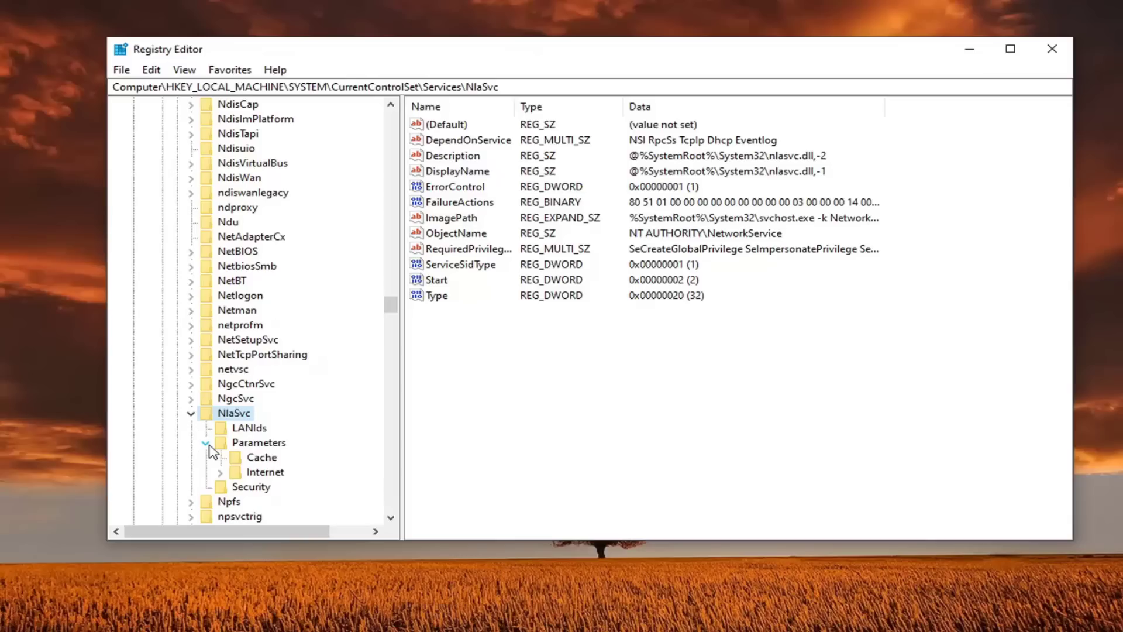
click(265, 472)
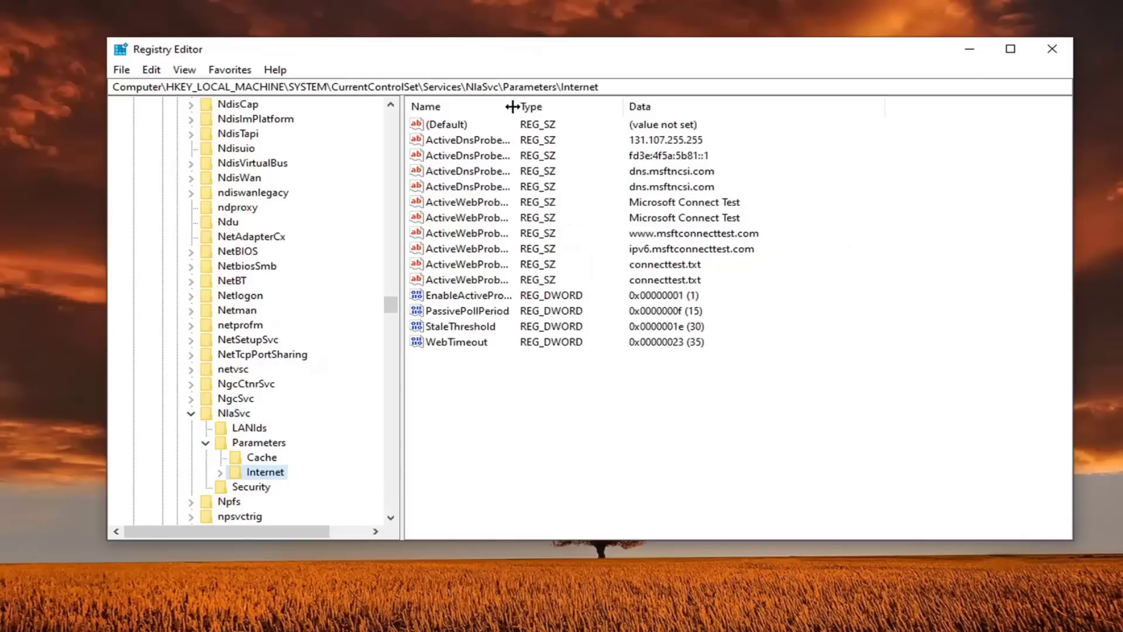
drag(512, 107, 592, 111)
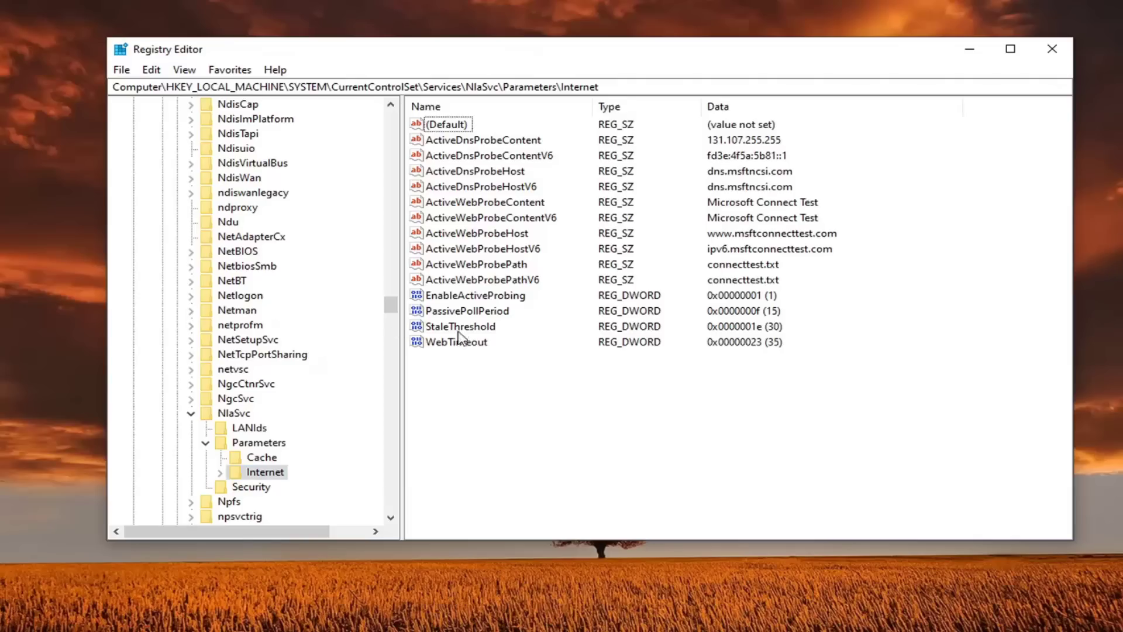
click(467, 298)
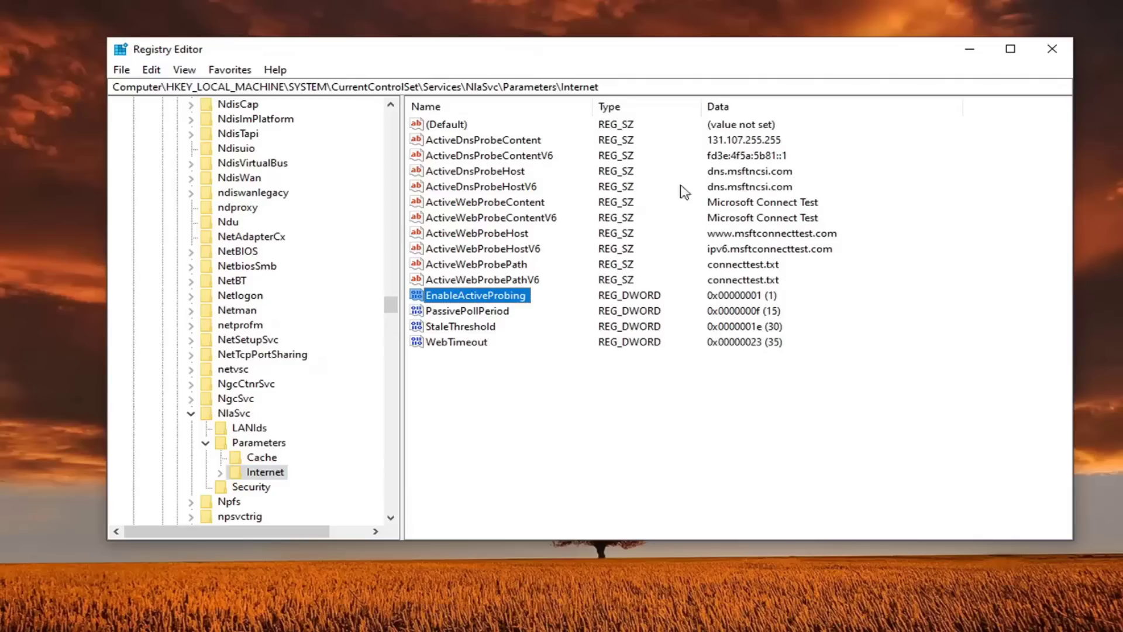
Change EnableActiveProbing's value data from 1 to 0, then collapse Parameters.
double_click(496, 297)
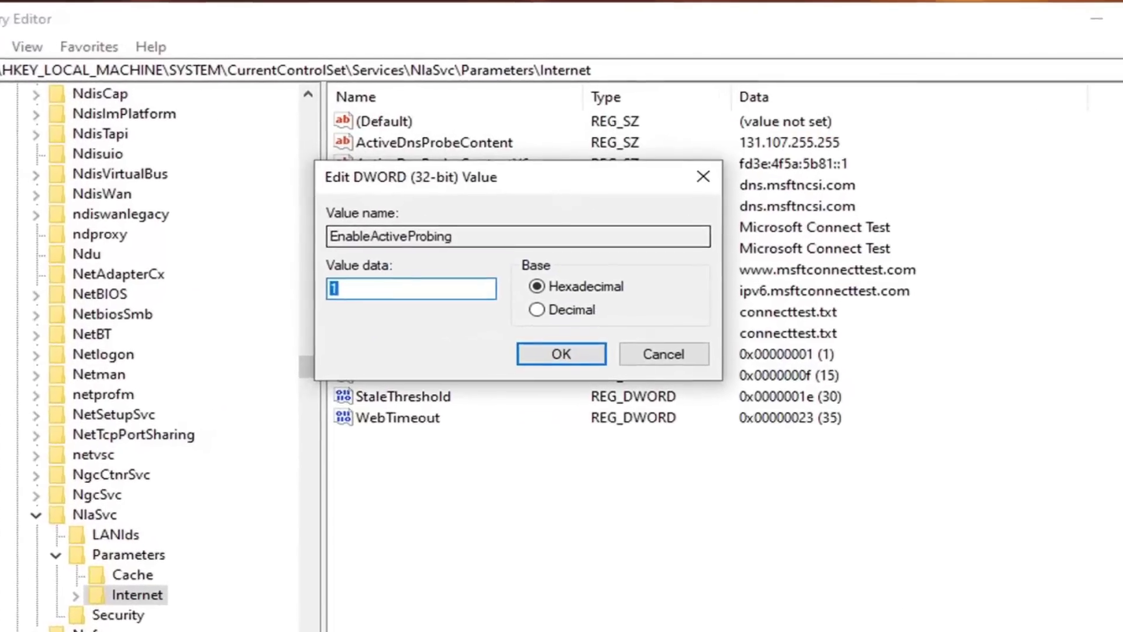
text(1)
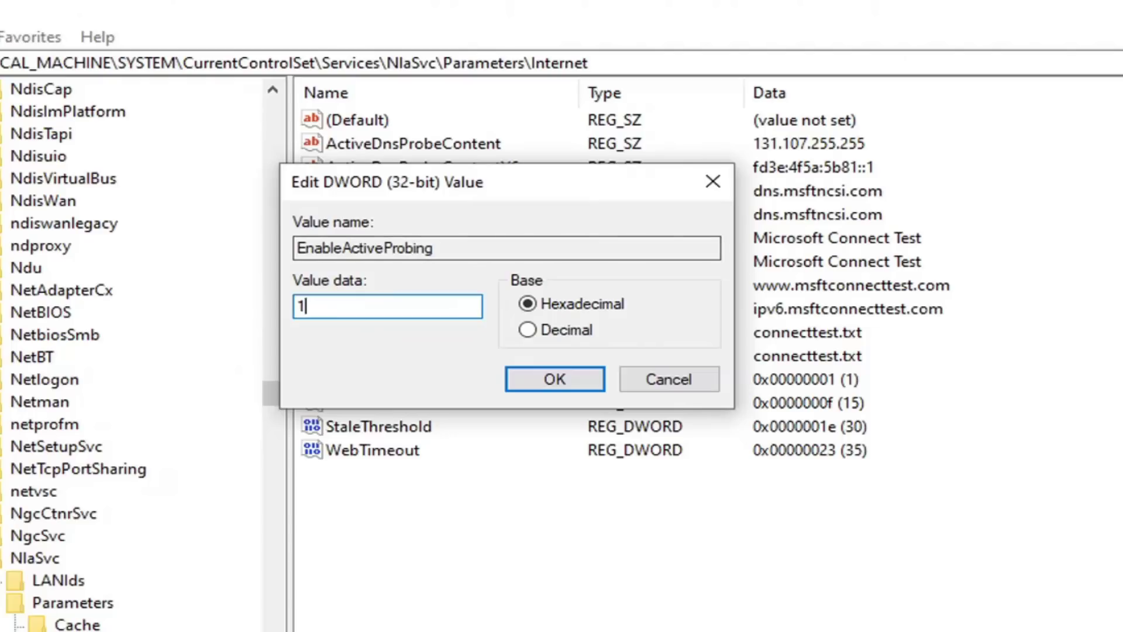
key(ctrl+a)
text(0)
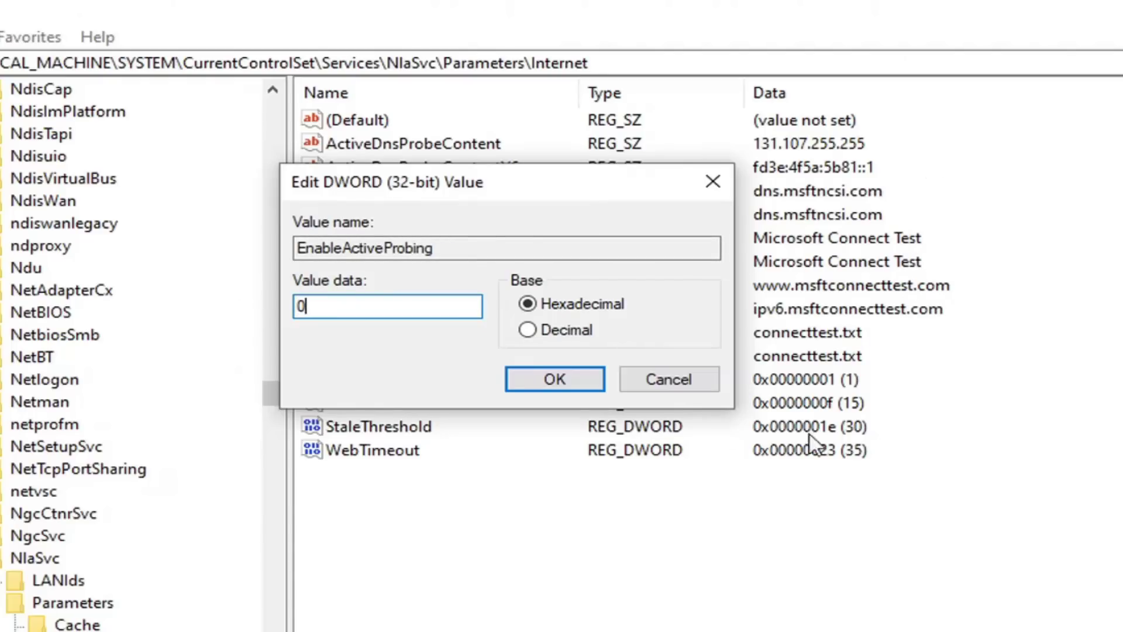
click(565, 384)
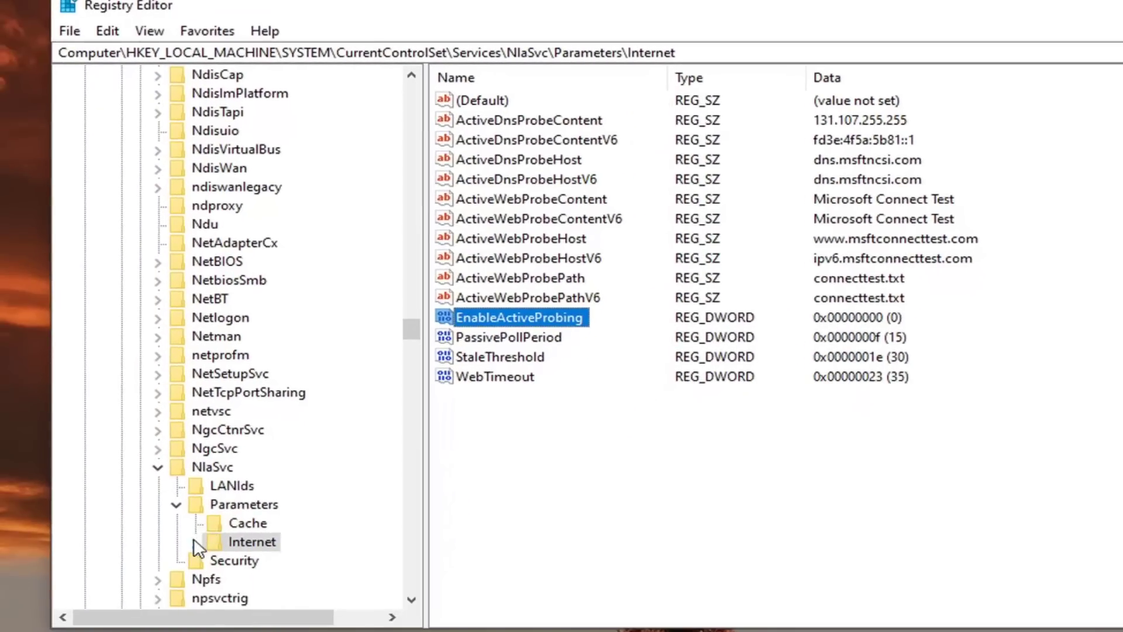
click(177, 504)
Collapse the NlaSvc, Services, CurrentControlSet and SYSTEM keys in the tree.
click(157, 467)
scroll(234, 351, up, 20)
scroll(388, 394, down, 12)
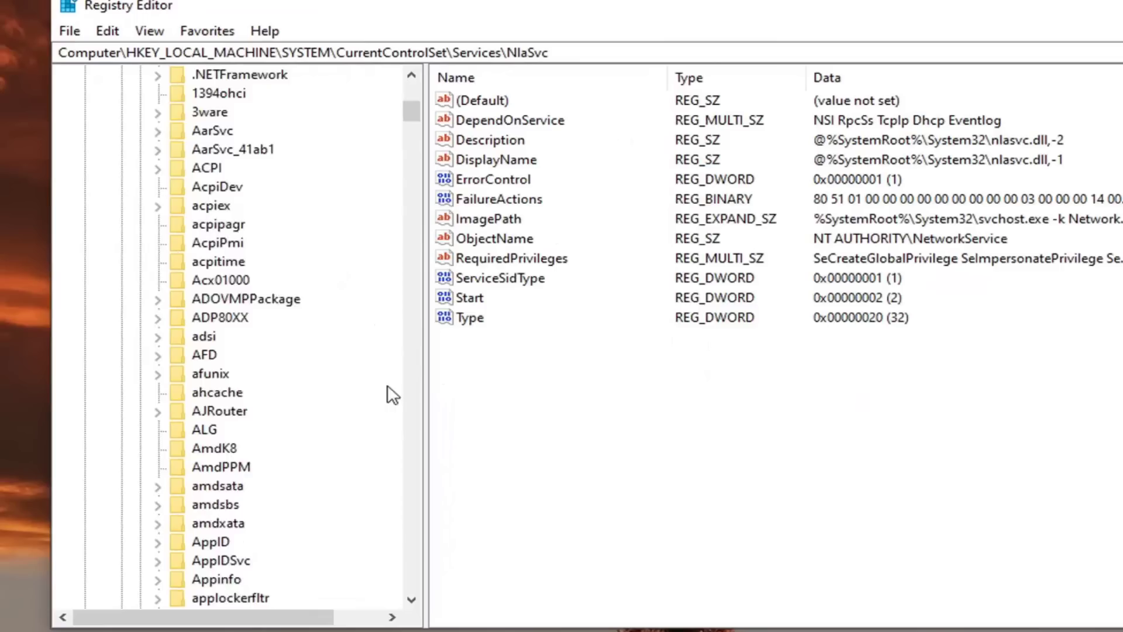
scroll(340, 483, up, 13)
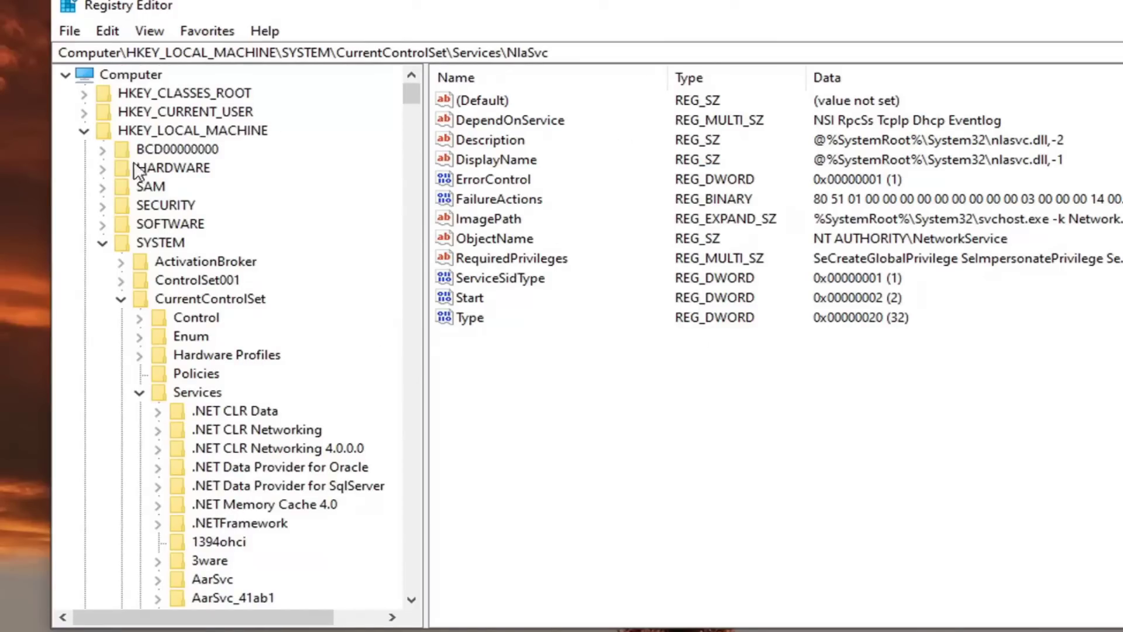
click(139, 392)
click(120, 299)
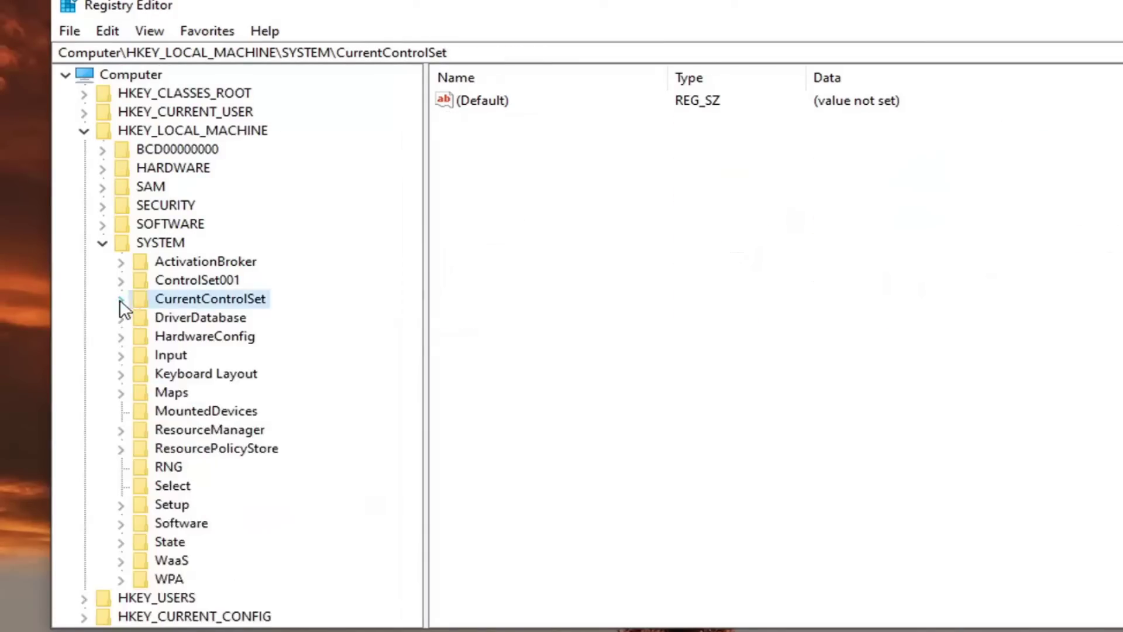
click(103, 243)
Navigate through SOFTWARE > Policies > Microsoft > Windows to NetworkConnectivityStatusIndicator.
click(186, 131)
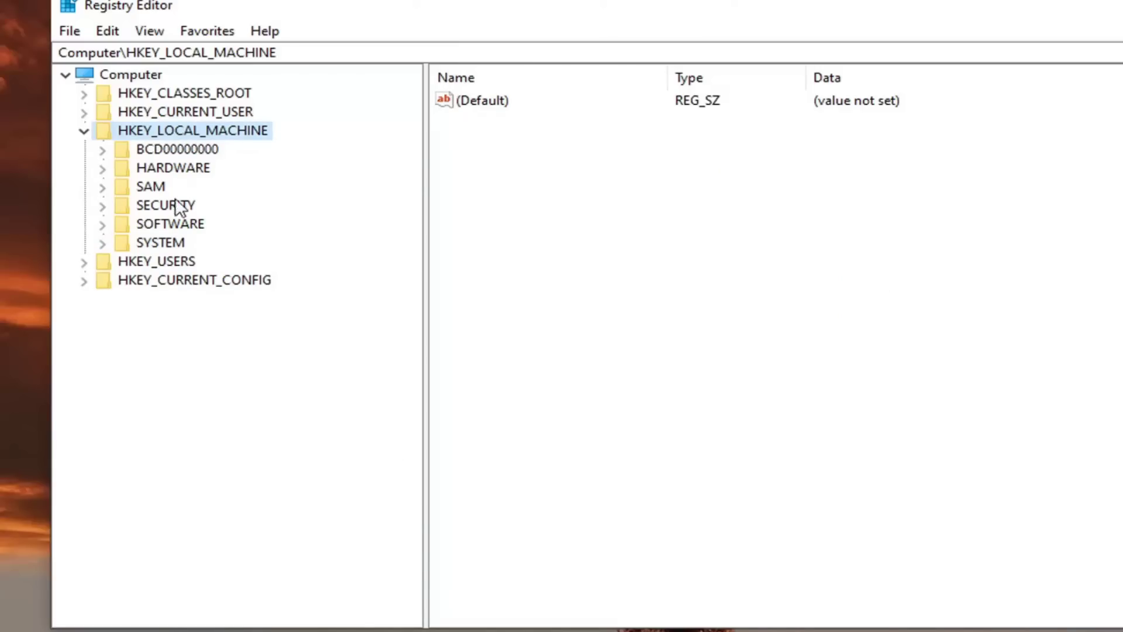
click(161, 225)
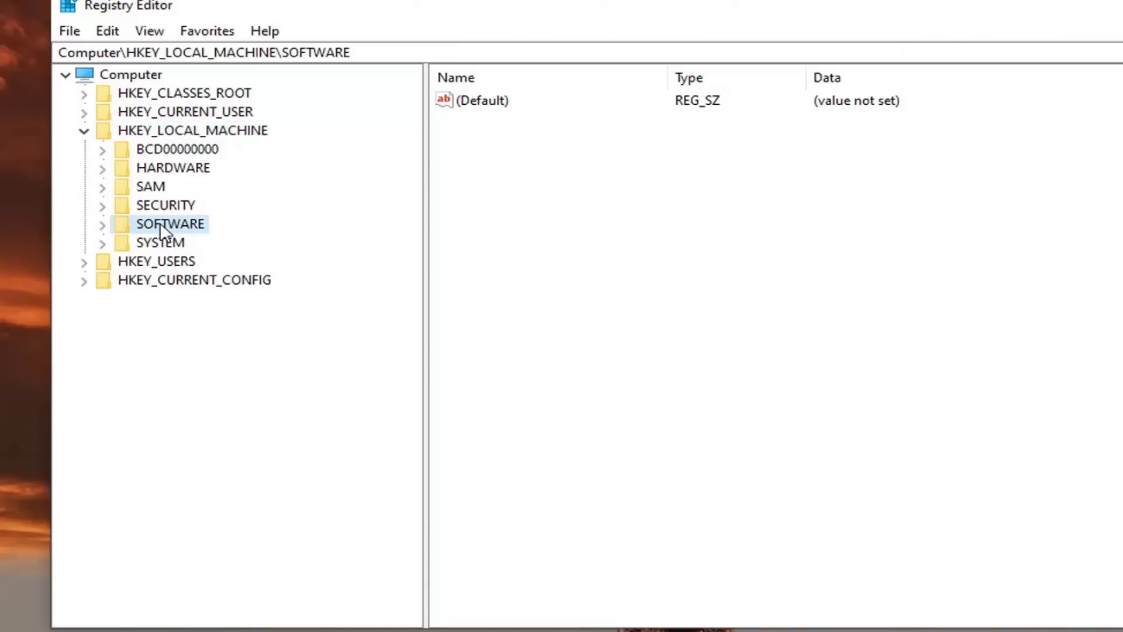
double_click(160, 224)
scroll(167, 252, down, 1)
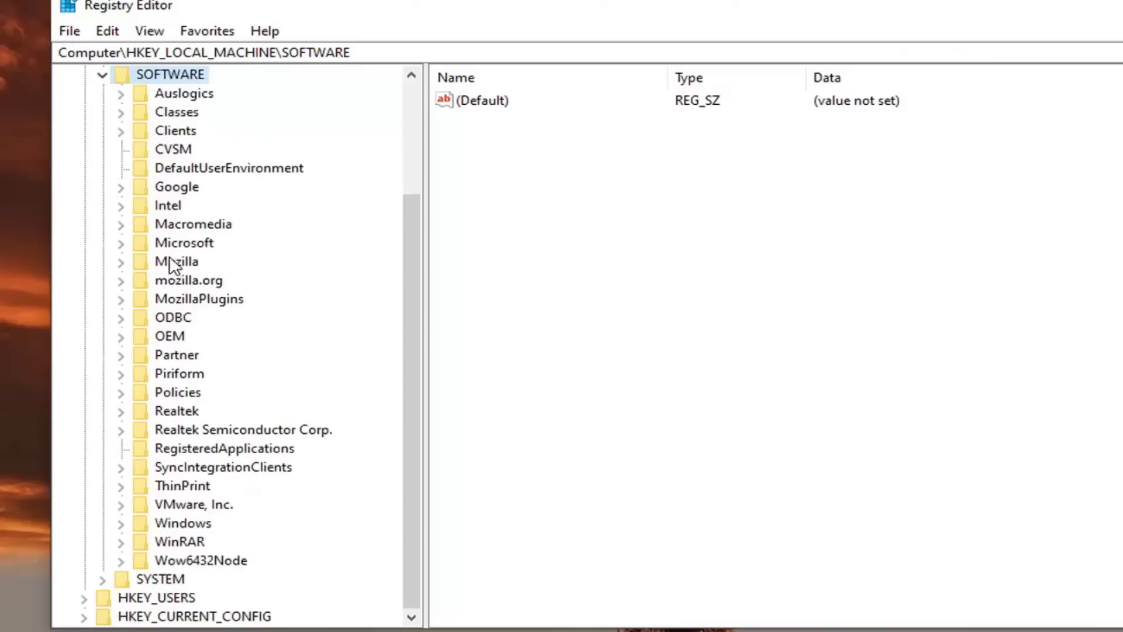
double_click(166, 391)
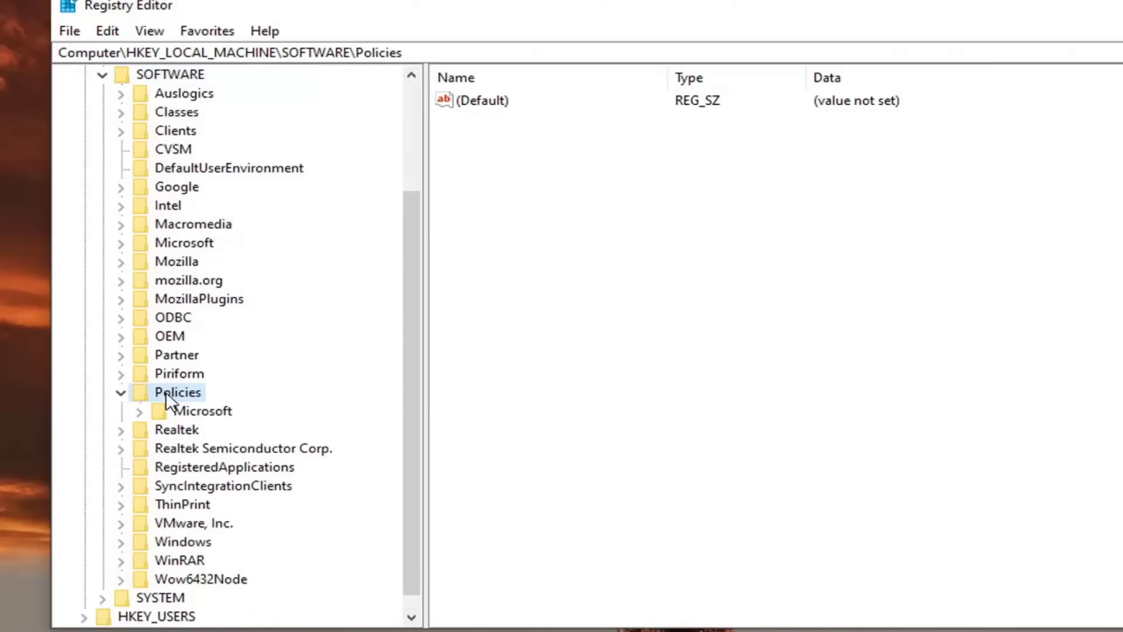
double_click(178, 409)
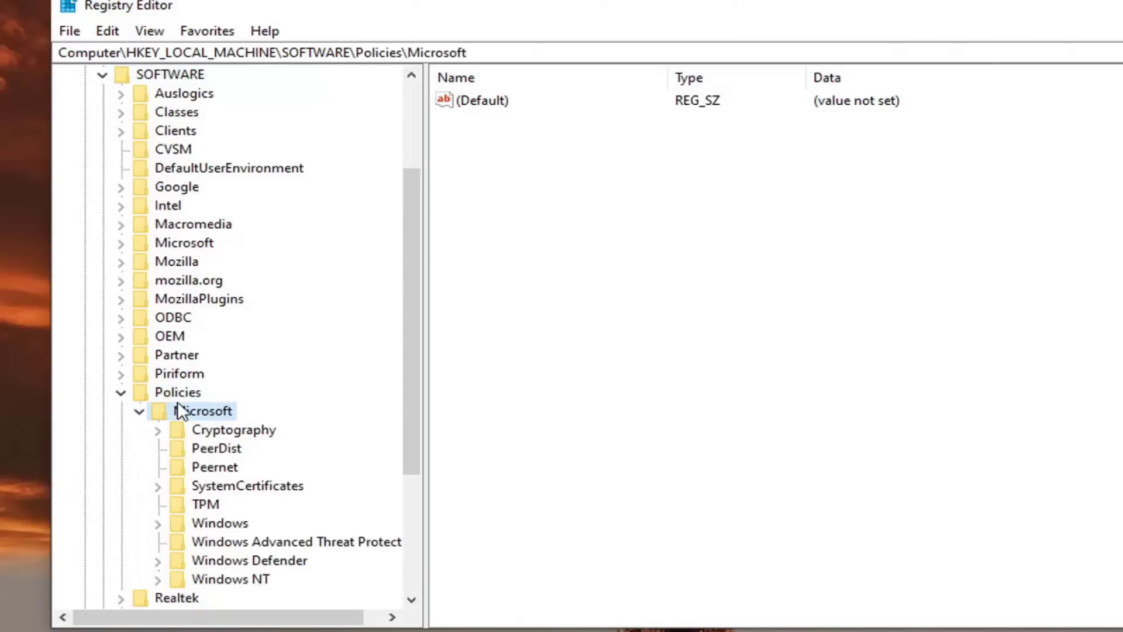
double_click(206, 524)
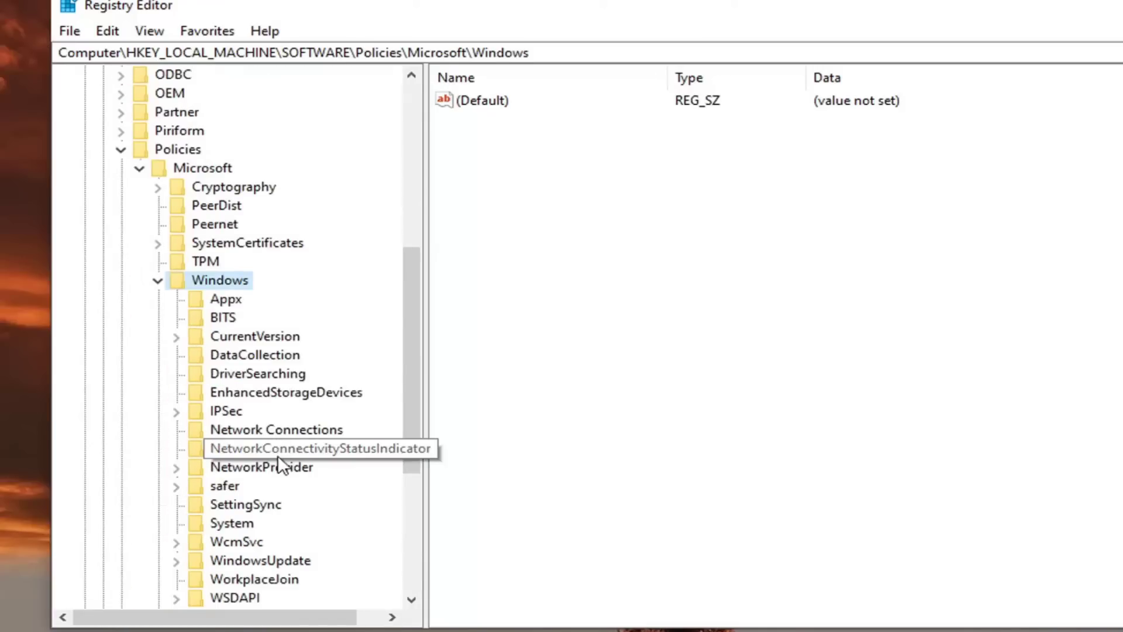
click(279, 457)
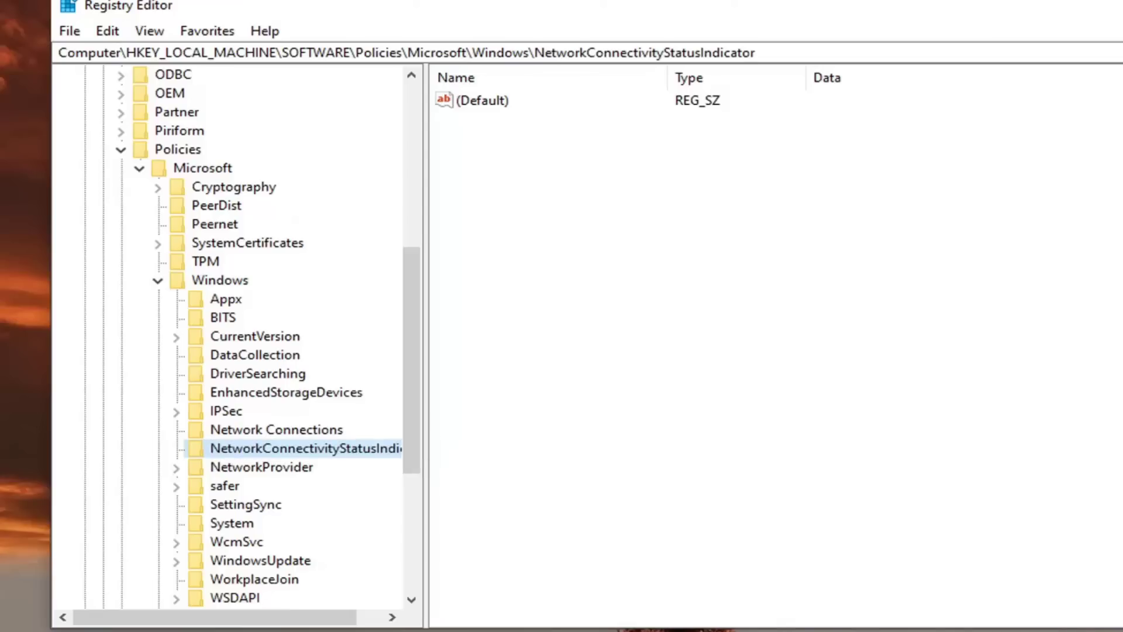
Create a new DWORD (32-bit) value in the key and name it NoActiveProbe.
click(527, 175)
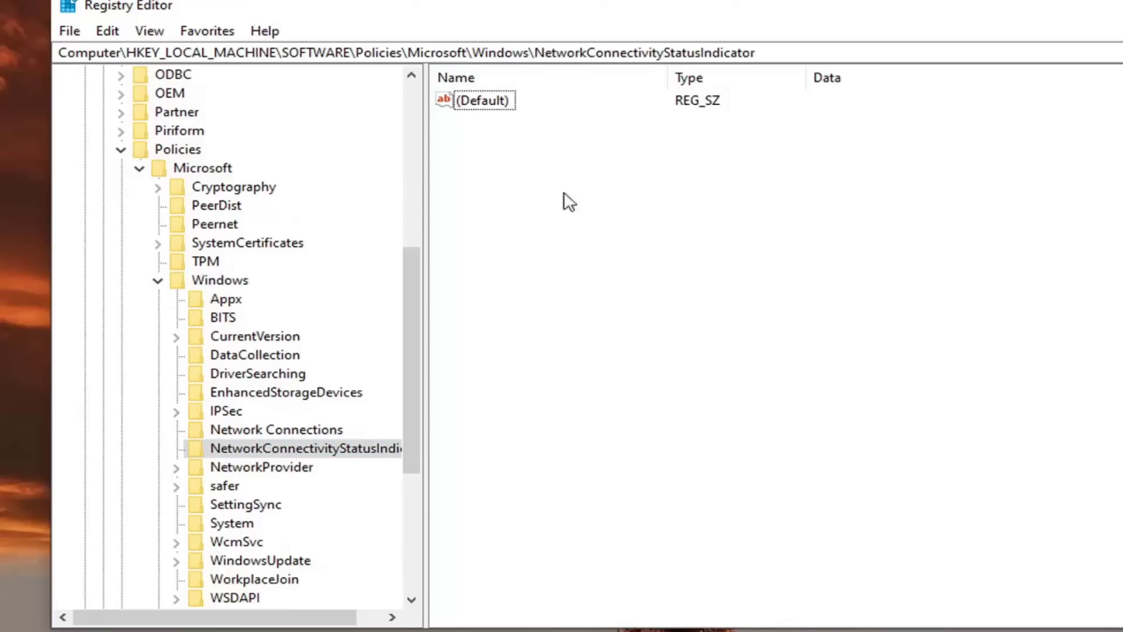
right_click(480, 169)
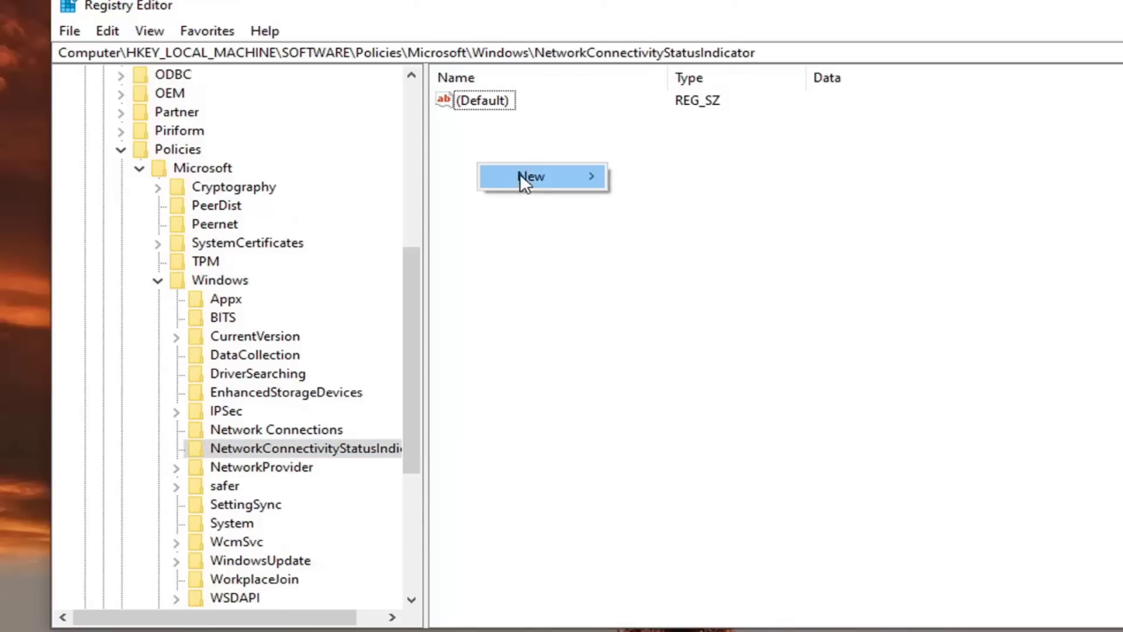
mouse_move(578, 180)
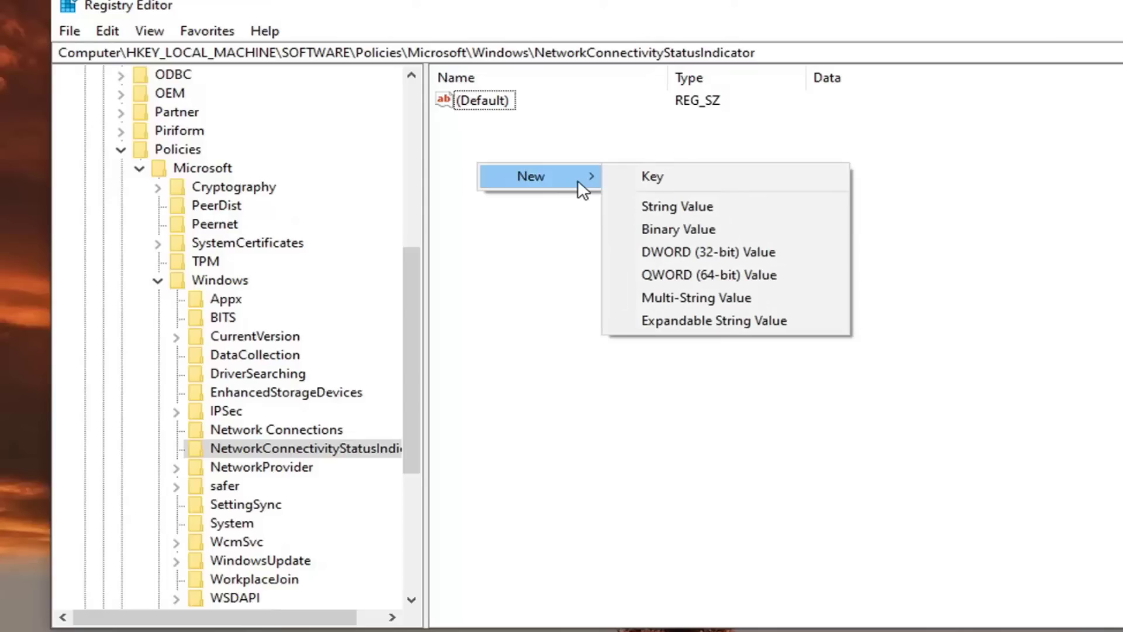
click(707, 250)
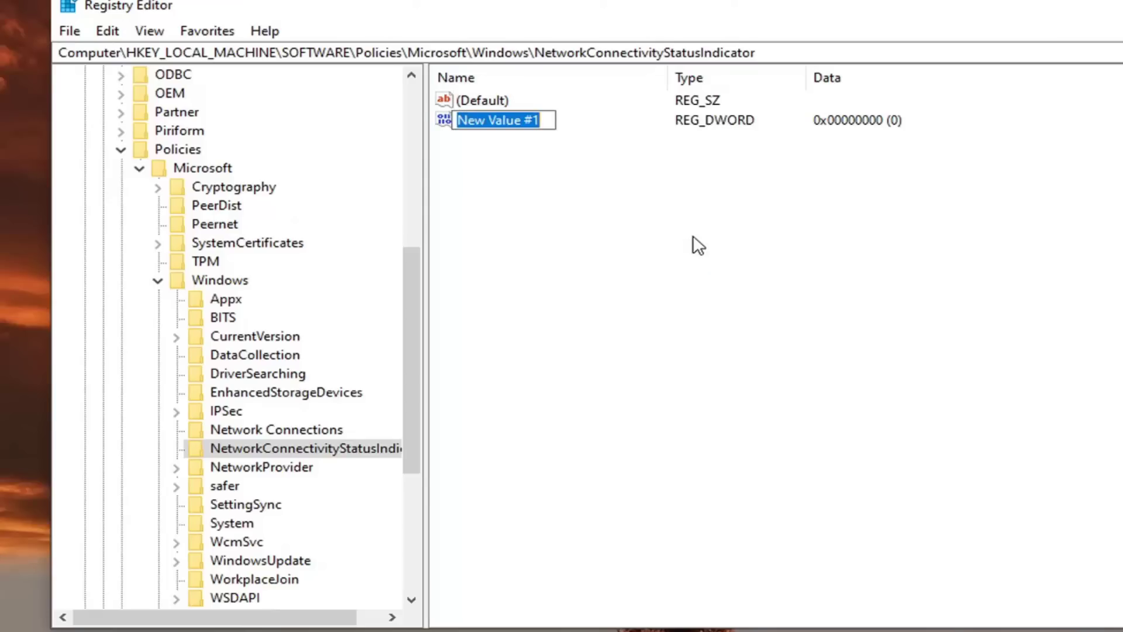
text(No)
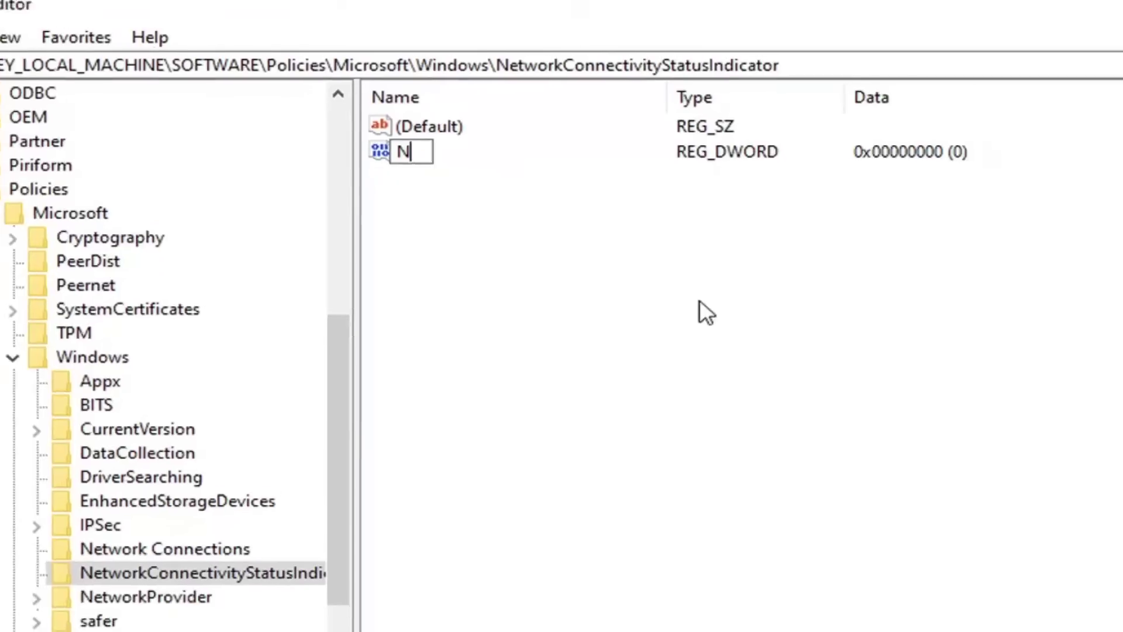
text(Acti)
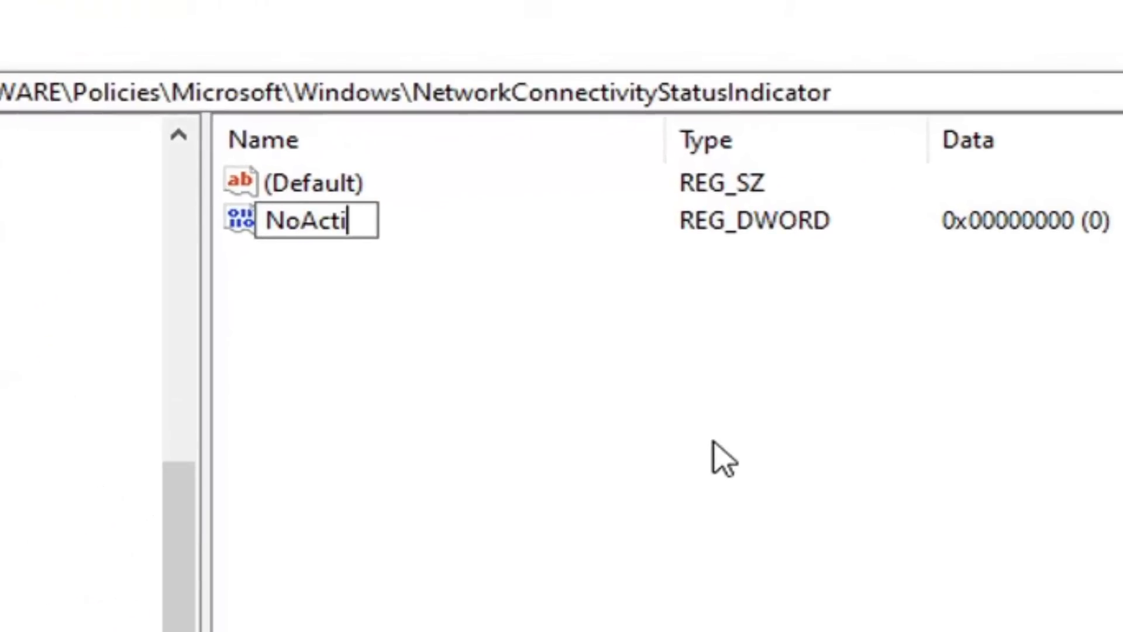
text(veProble)
key(BackSpace)
key(BackSpace)
text(e)
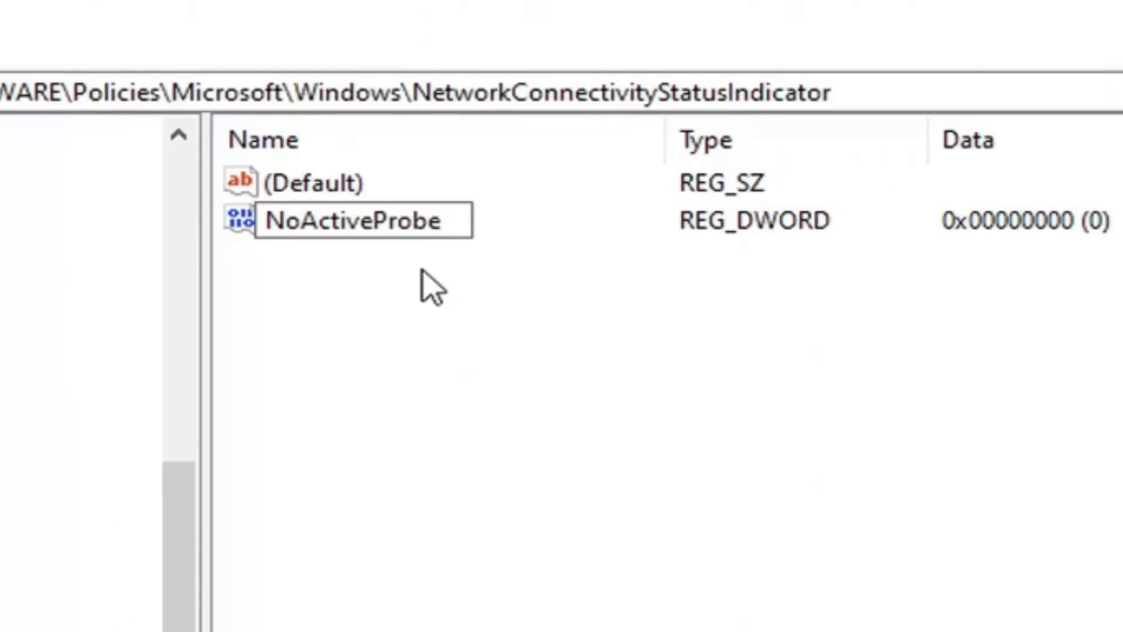
key(Return)
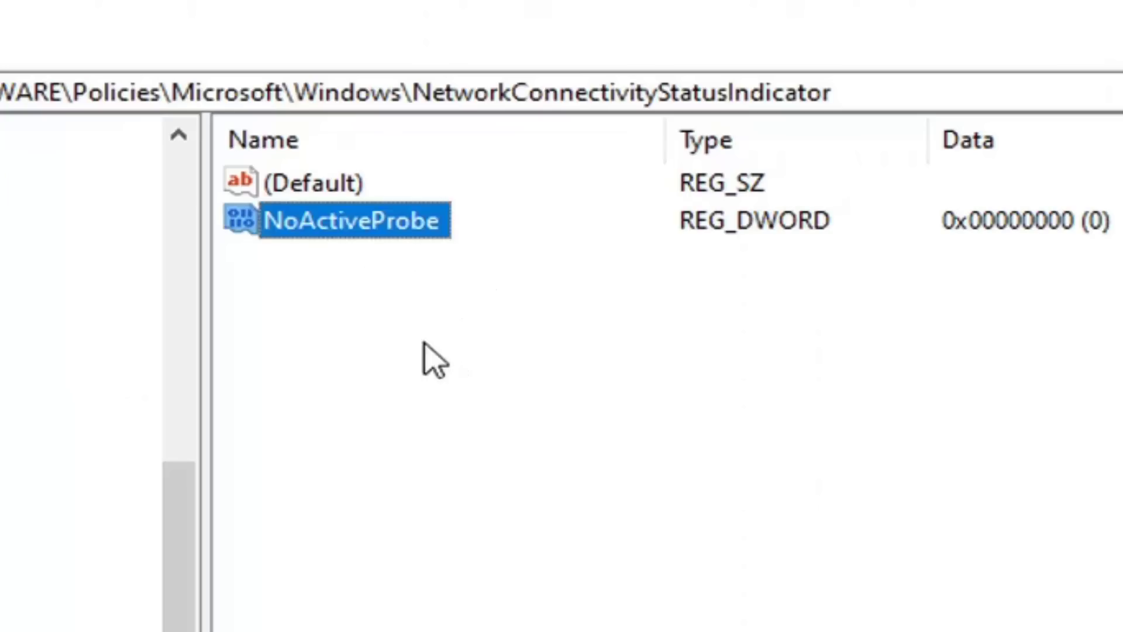
click(404, 275)
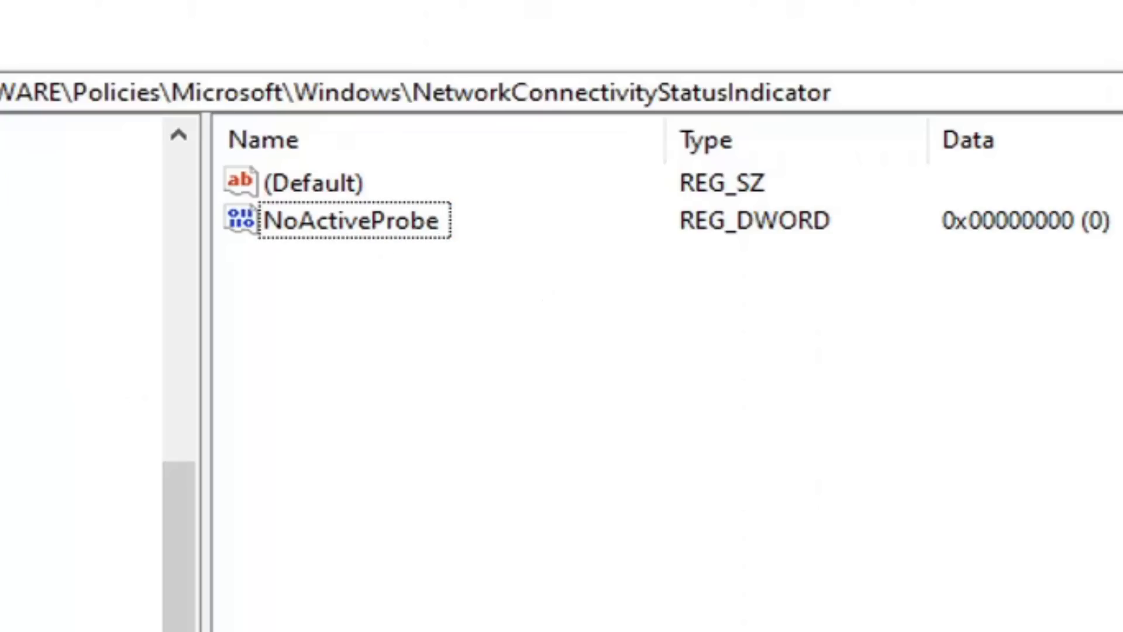
Edit NoActiveProbe, changing its value data from 0 to 1.
double_click(357, 221)
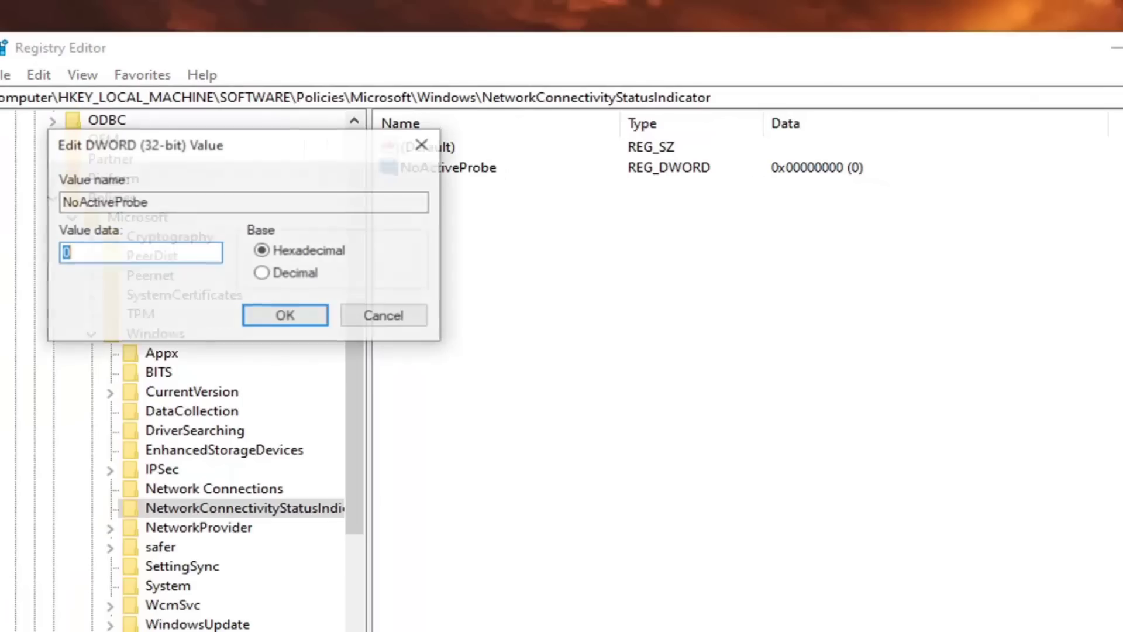
drag(241, 130, 662, 160)
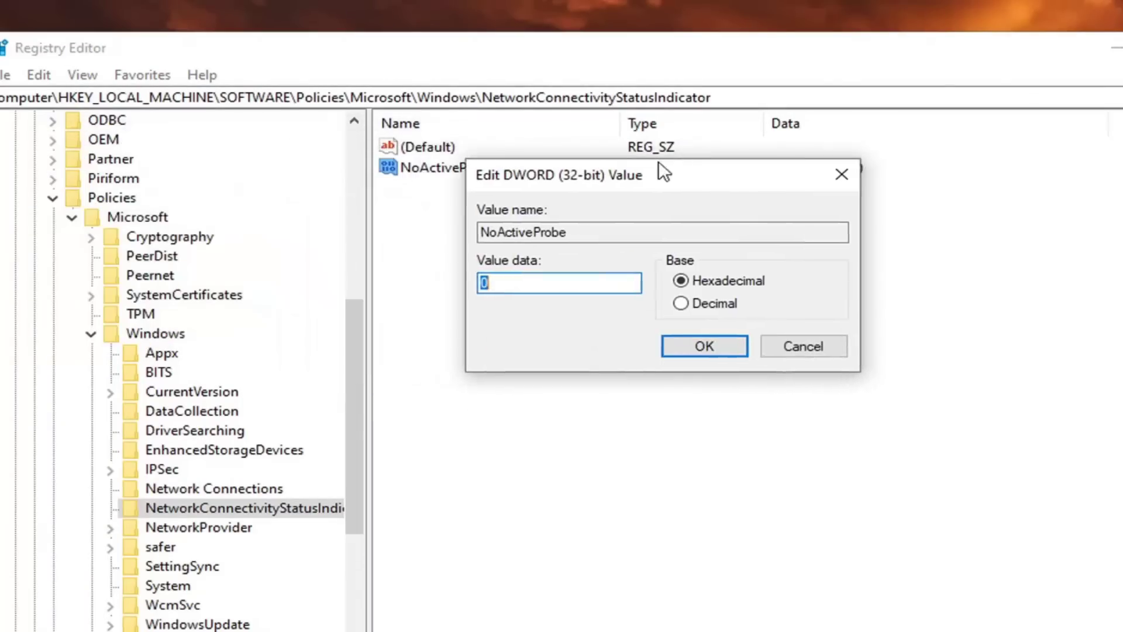
click(530, 282)
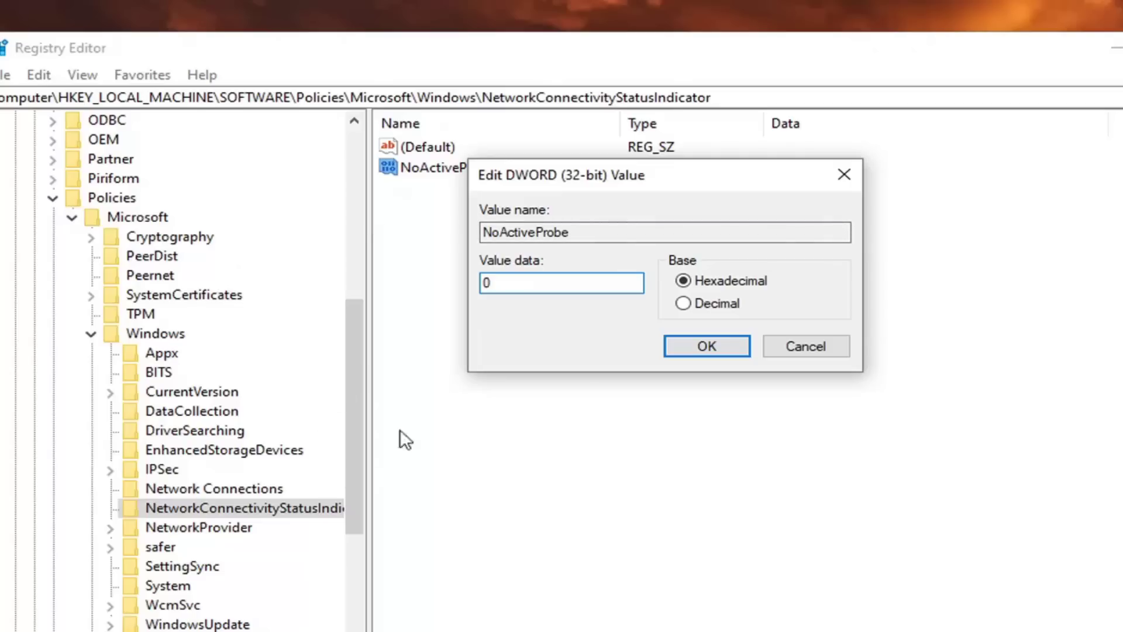
key(ctrl+a)
text(1)
click(708, 351)
click(687, 344)
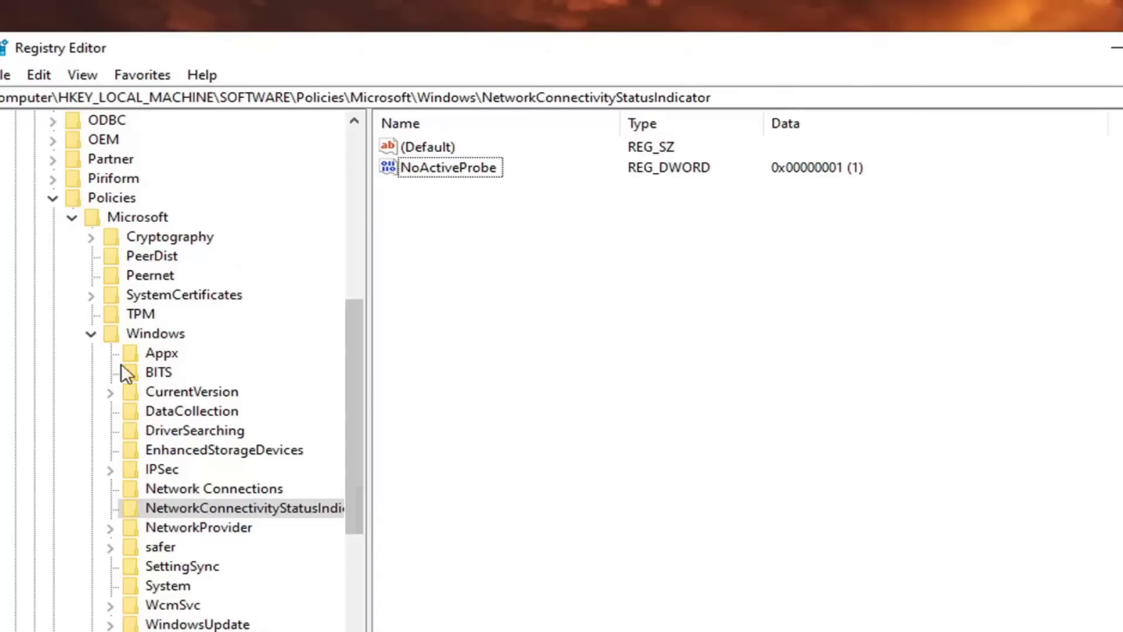
Collapse Windows, Microsoft, Policies, SOFTWARE and HKEY_LOCAL_MACHINE to Computer, then close Registry Editor.
click(91, 334)
click(69, 253)
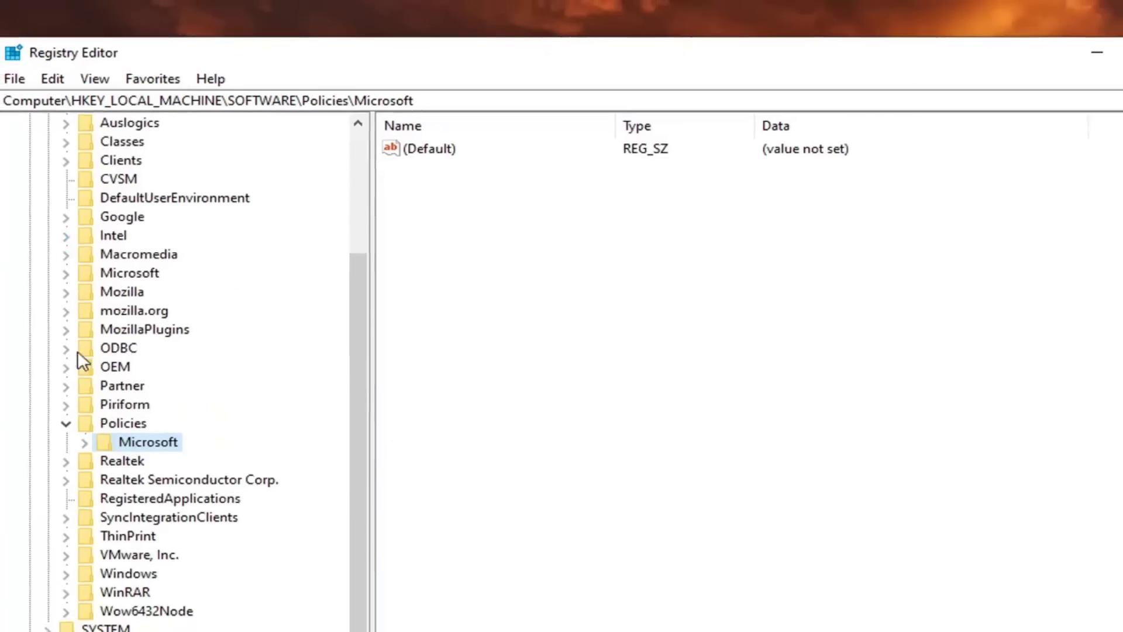
click(66, 423)
click(152, 257)
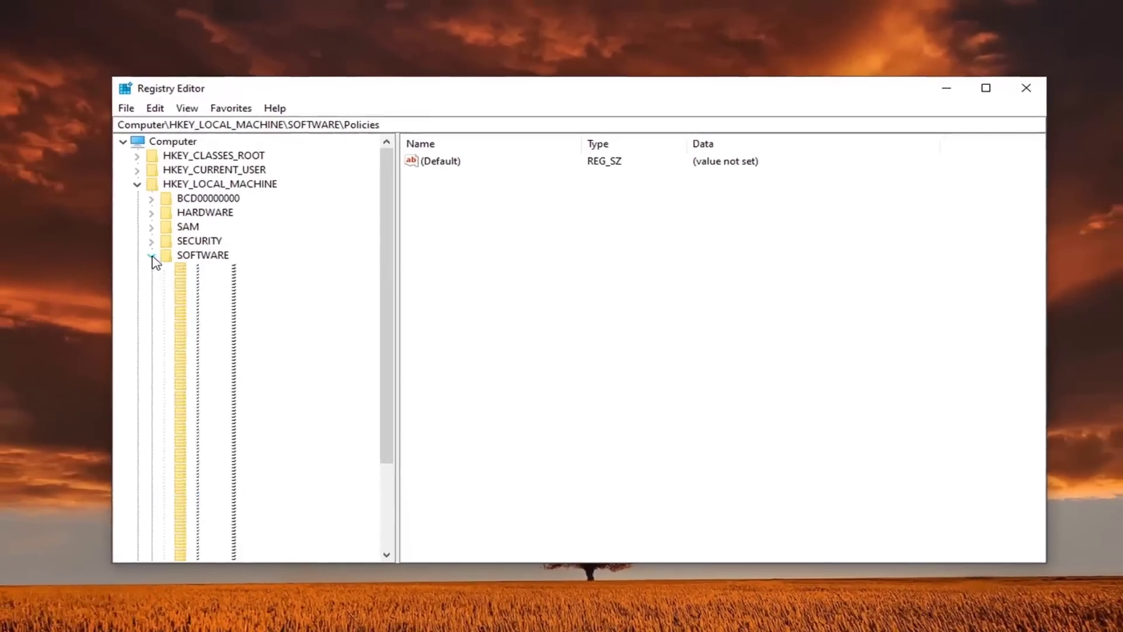
click(137, 183)
click(172, 141)
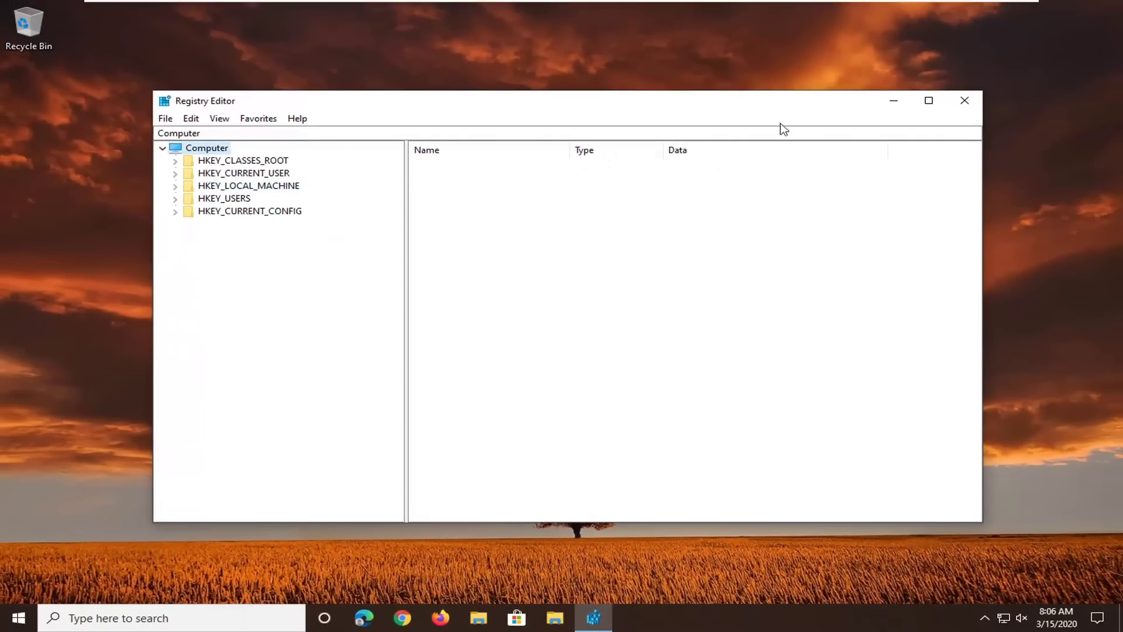
click(966, 102)
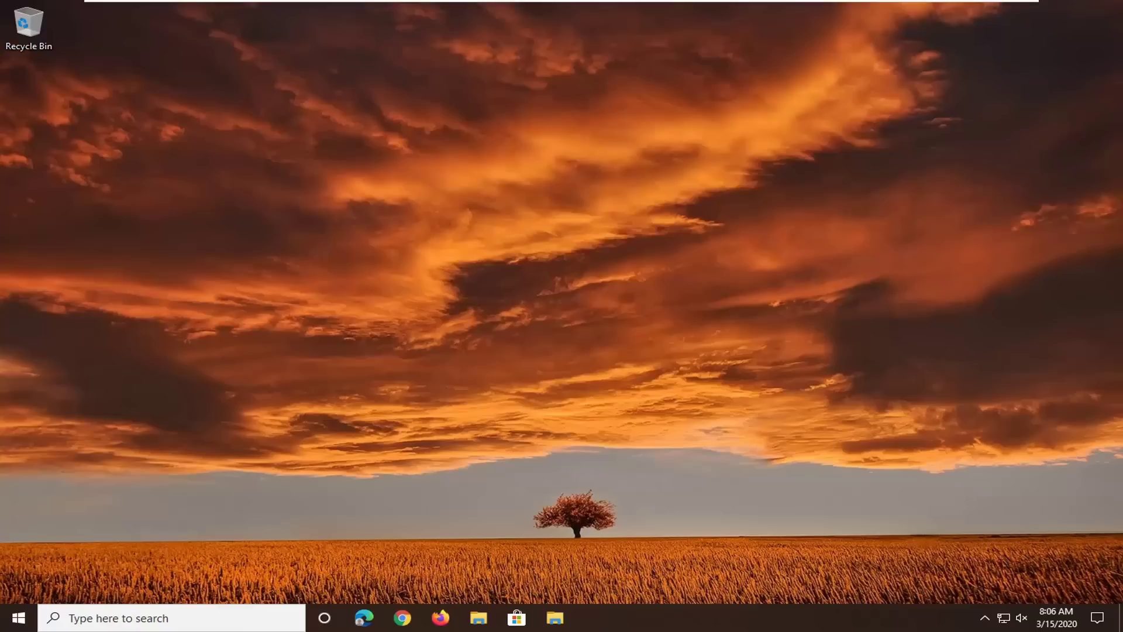